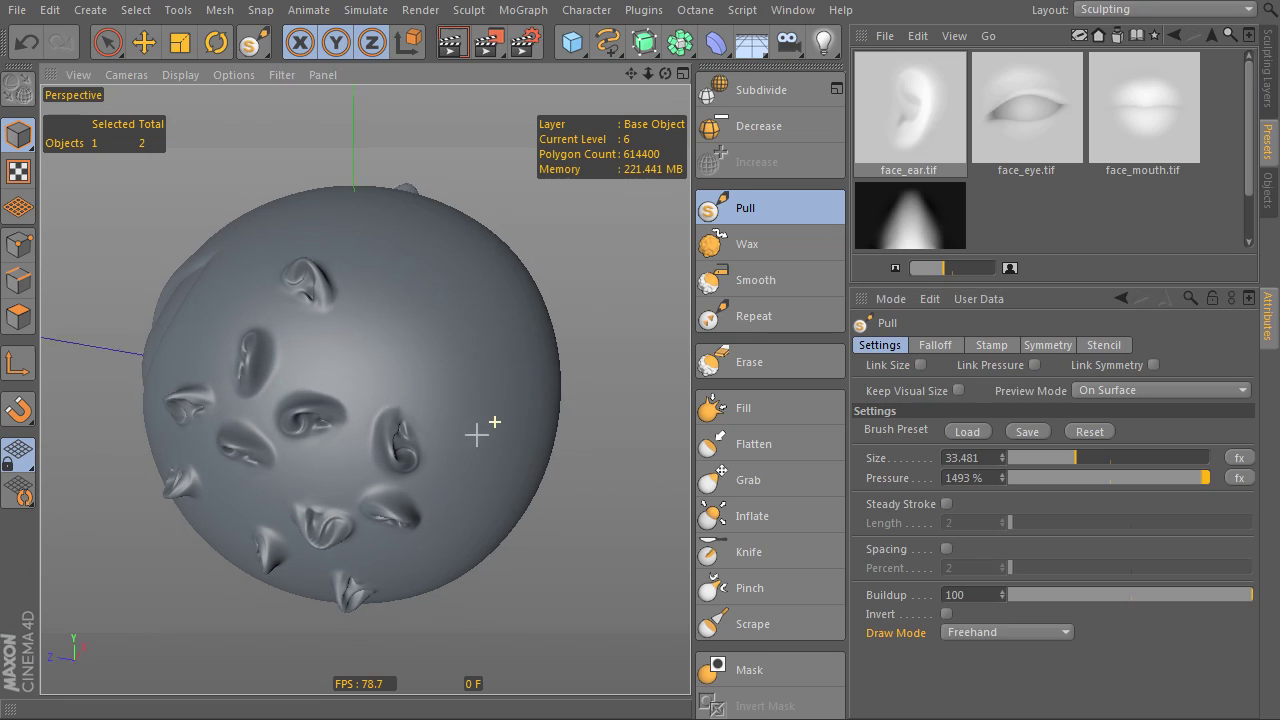
# - Enable Pull brush spacing at 69.7 percent and stamp face-part relief strokes across the smooth side of the sphere
pyautogui.keyDown('alt'); pyautogui.moveTo(486, 426); pyautogui.dragTo(659, 450); pyautogui.keyUp('alt')
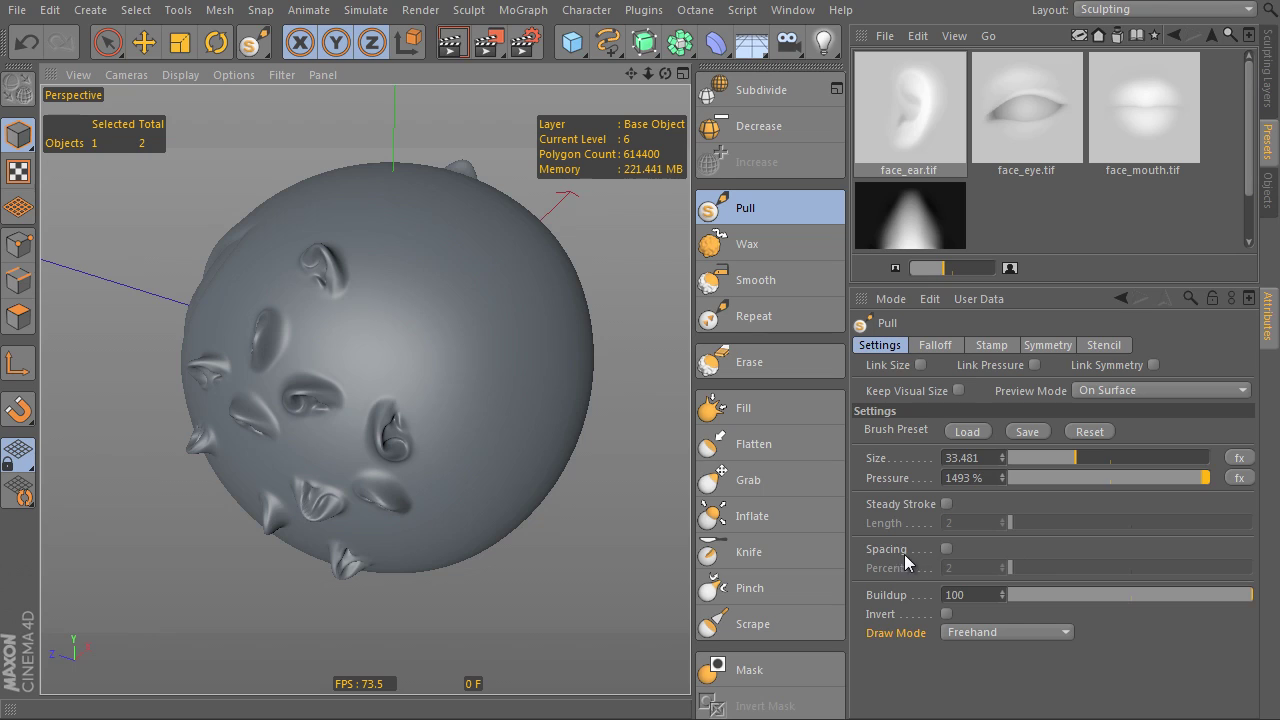
pyautogui.click(946, 548)
pyautogui.moveTo(1025, 566); pyautogui.dragTo(1180, 567)
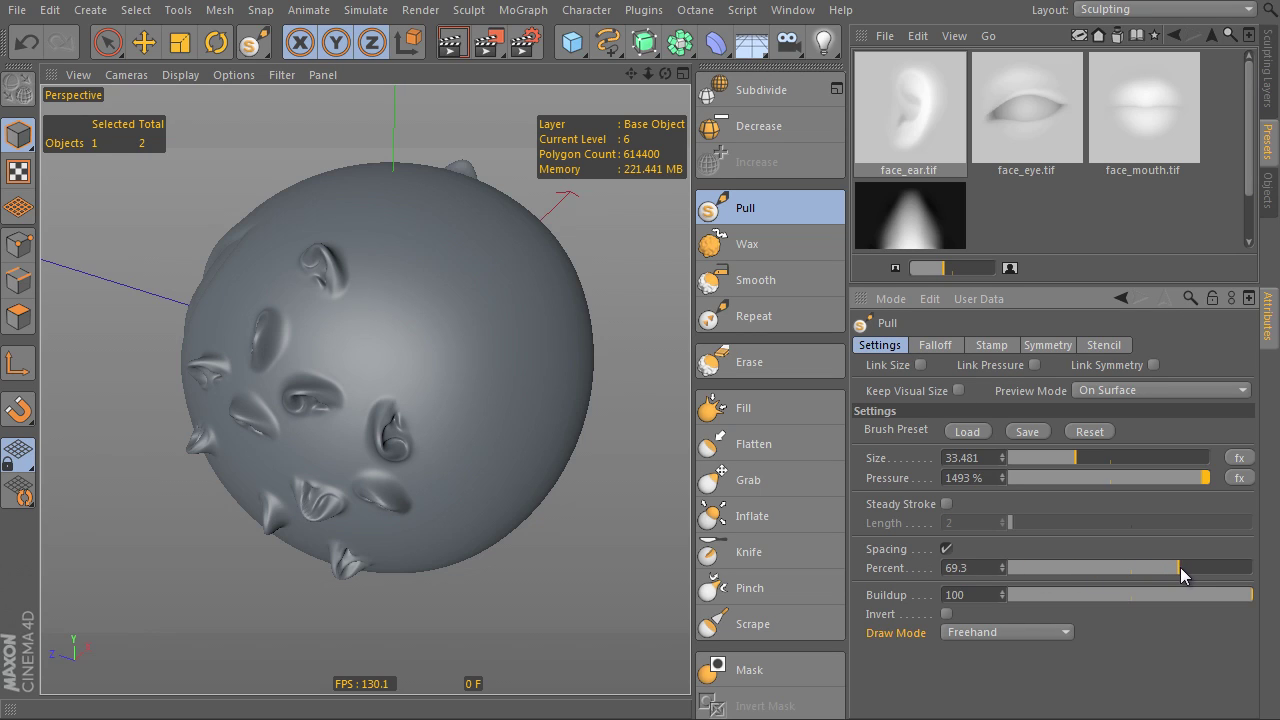
pyautogui.moveTo(490, 373)
pyautogui.keyDown('alt'); pyautogui.mouseDown()
pyautogui.moveTo(468, 386)
pyautogui.moveTo(384, 292)
pyautogui.mouseUp(); pyautogui.keyUp('alt')
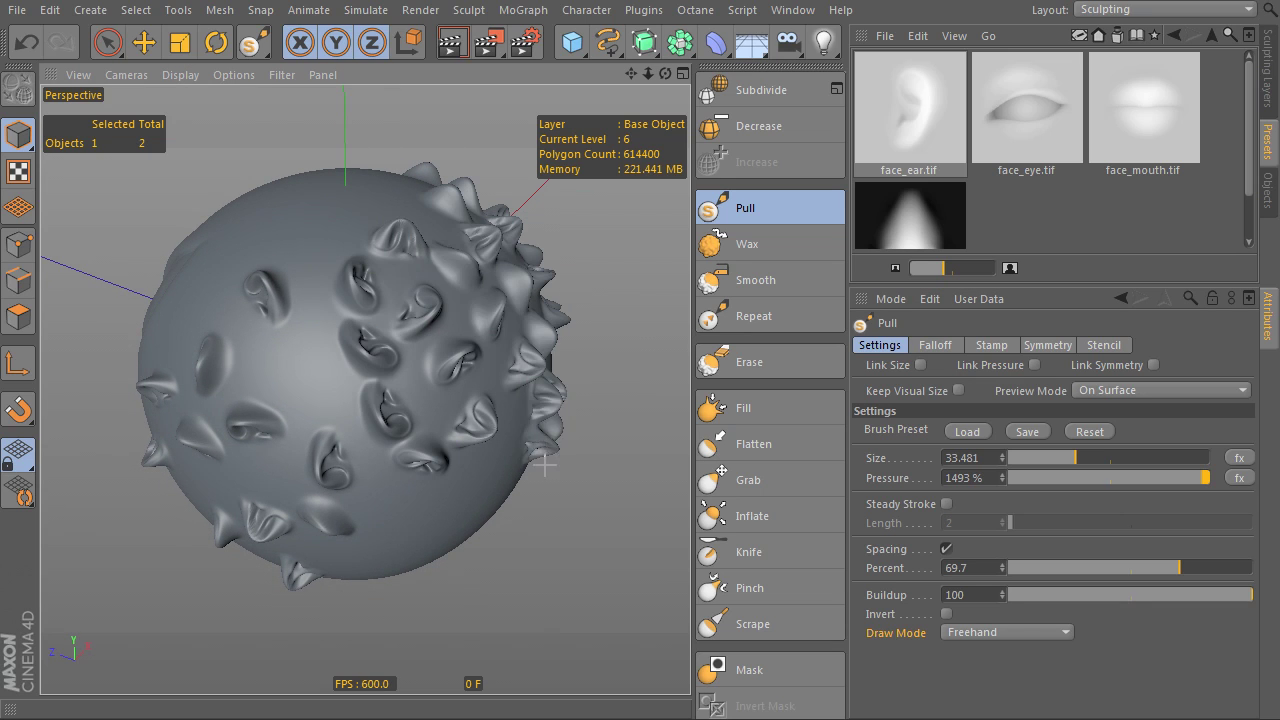
pyautogui.keyDown('alt'); pyautogui.moveTo(541, 478); pyautogui.dragTo(605, 449); pyautogui.keyUp('alt')
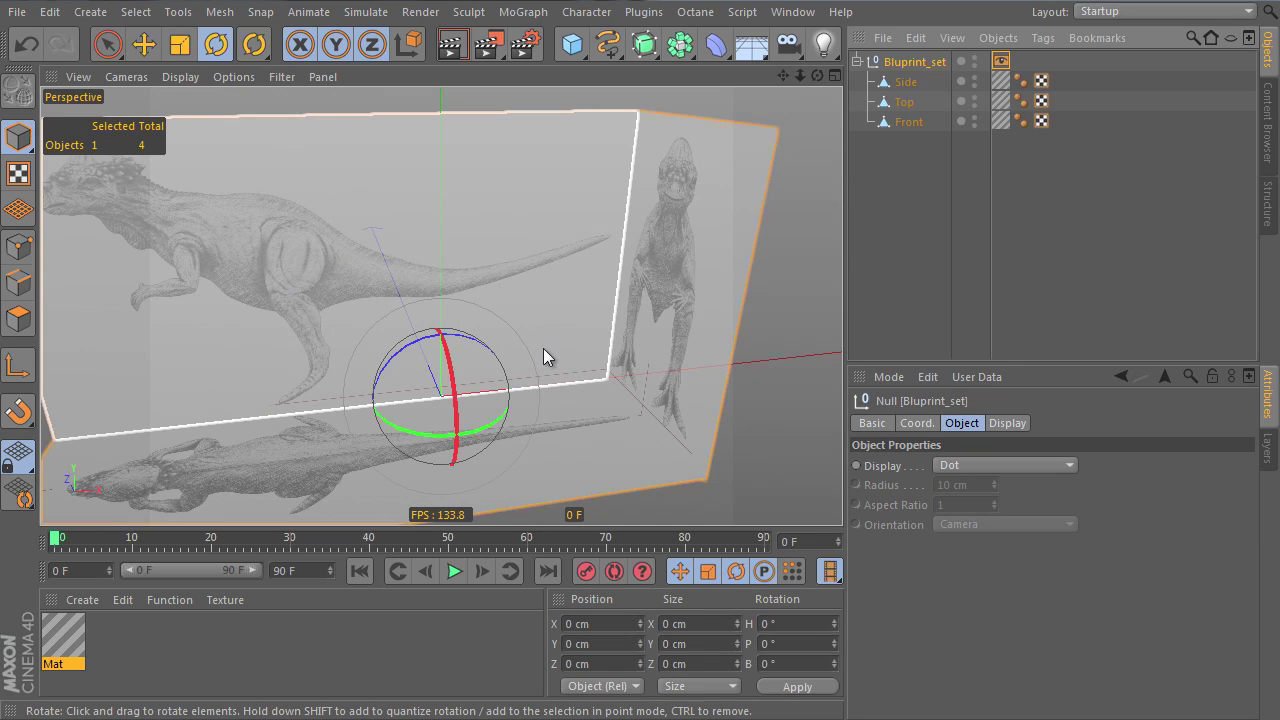
# - Switch to the top view of the blueprint set and enable viewport transparency for it
pyautogui.press('F2')
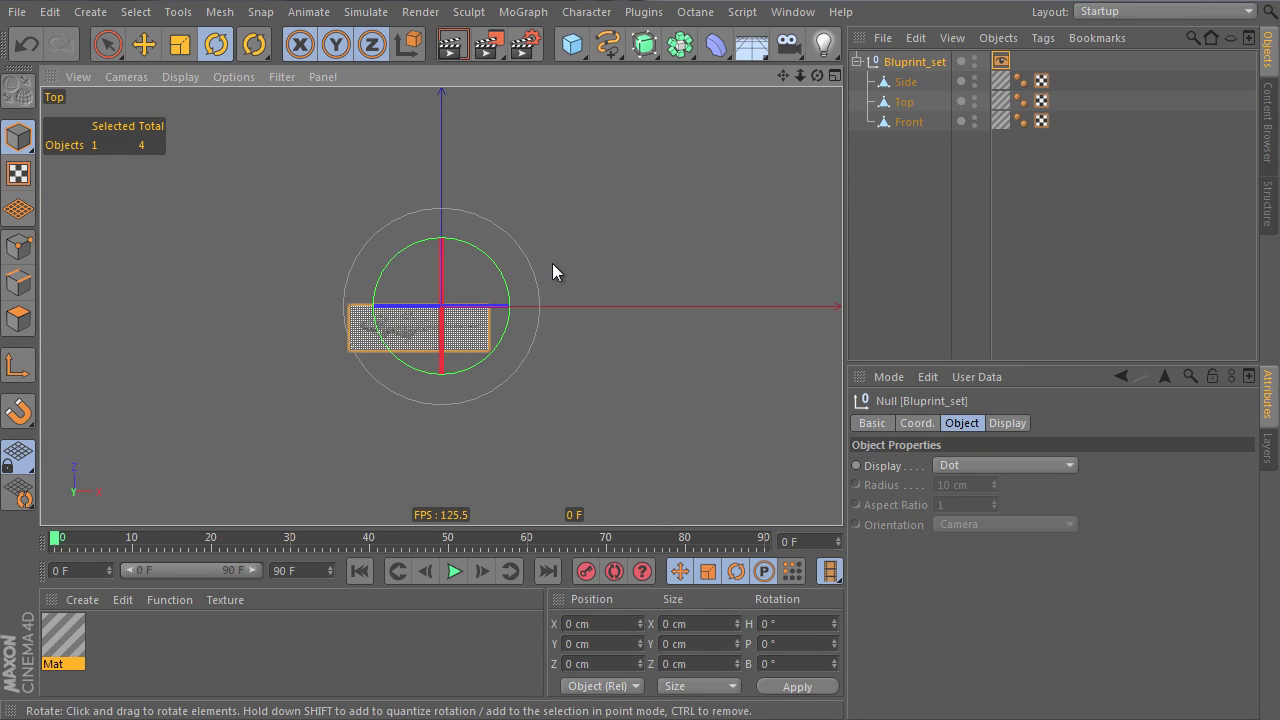
pyautogui.scroll(5, 461, 320)
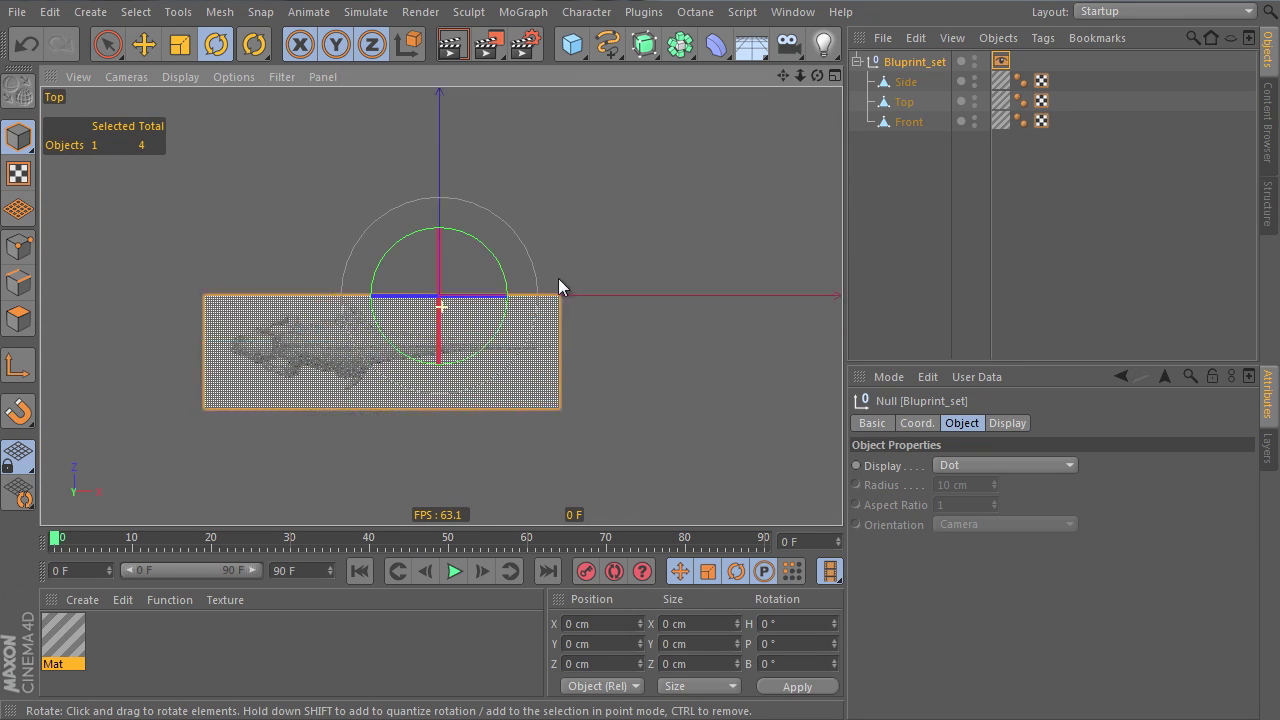
pyautogui.scroll(2, 558, 285)
pyautogui.click(234, 77)
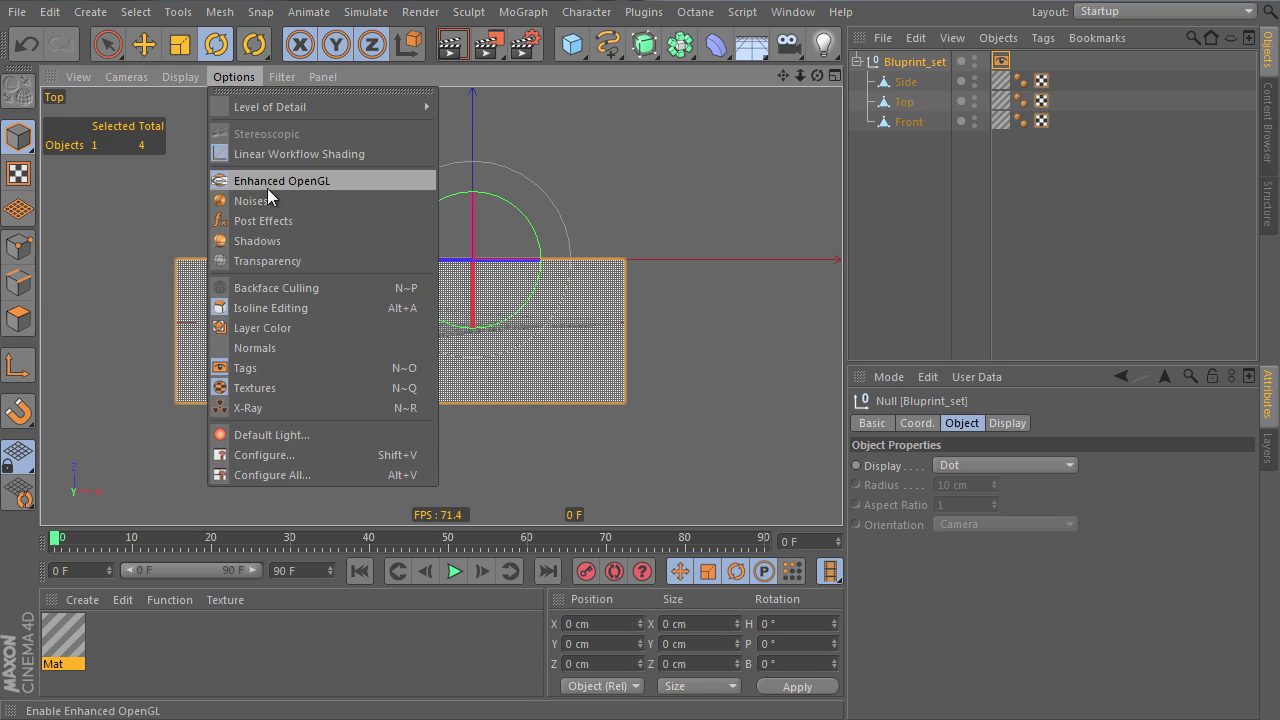
pyautogui.click(276, 262)
pyautogui.scroll(4, 470, 265)
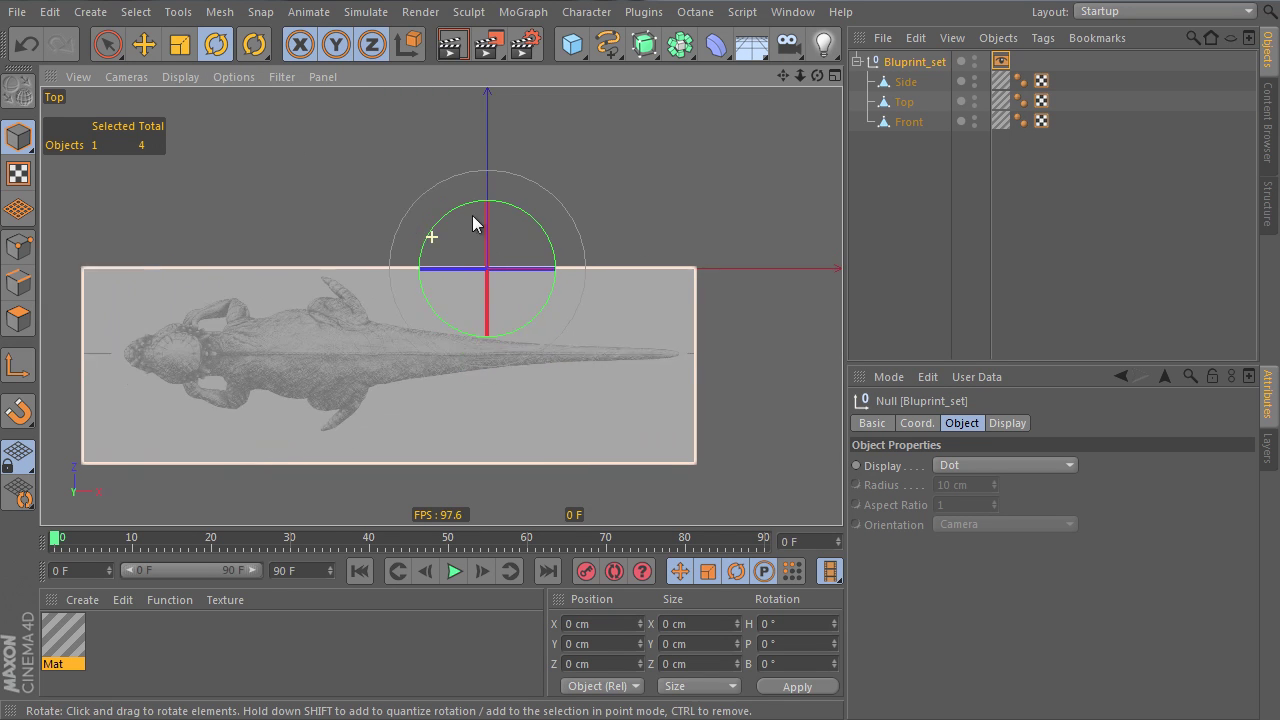
# - Move Bluprint_set along Z to 33.859 cm so the dinosaur's centerline lies on the X axis
pyautogui.press('e')
pyautogui.scroll(1, 470, 245)
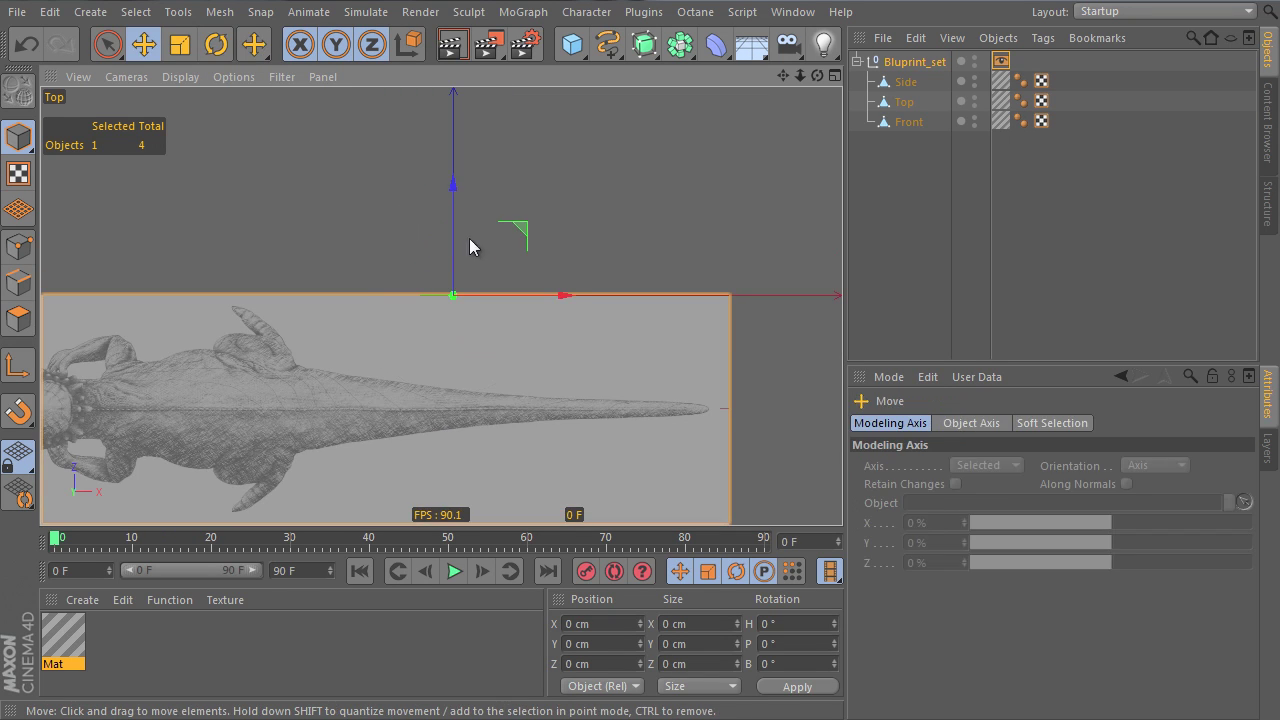
pyautogui.moveTo(453, 229); pyautogui.dragTo(459, 114)
pyautogui.keyDown('alt'); pyautogui.moveTo(554, 177); pyautogui.dragTo(606, 177, button='right'); pyautogui.keyUp('alt')
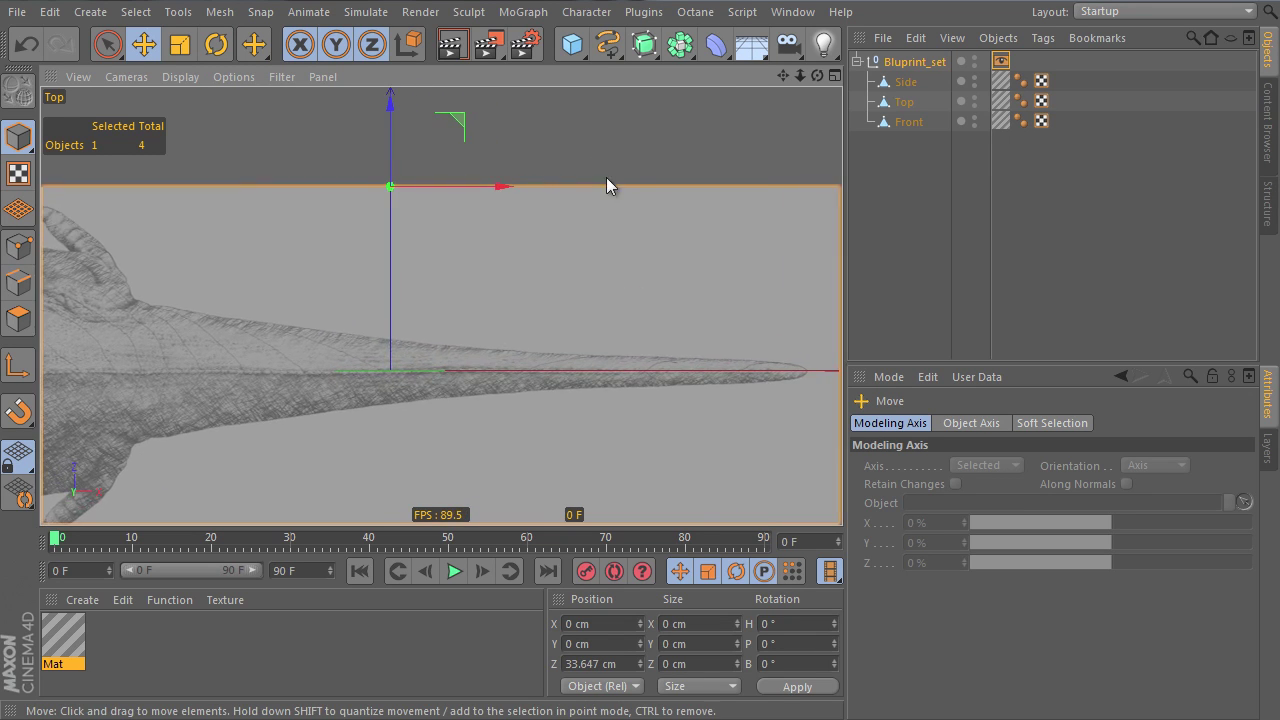
pyautogui.keyDown('alt'); pyautogui.moveTo(527, 230); pyautogui.dragTo(293, 243, button='middle'); pyautogui.keyUp('alt')
pyautogui.scroll(2, 296, 217)
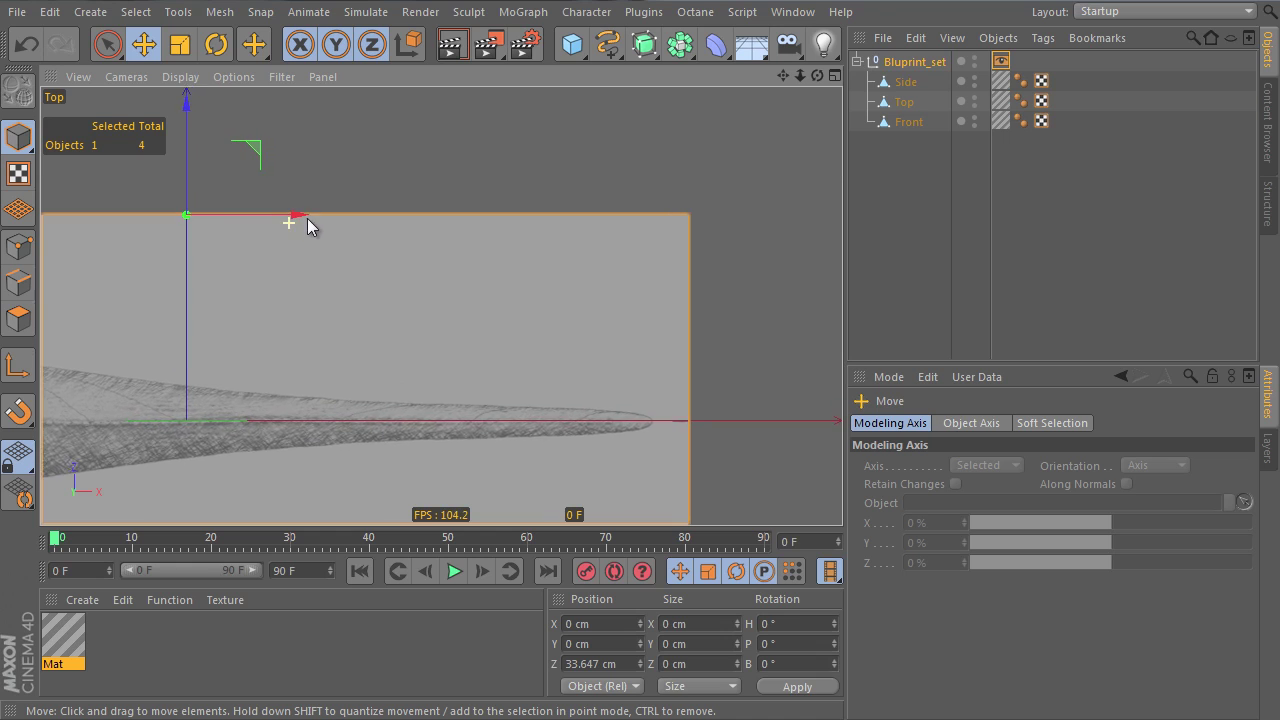
pyautogui.scroll(-3, 307, 220)
pyautogui.keyDown('alt'); pyautogui.moveTo(440, 306); pyautogui.dragTo(504, 349, button='middle'); pyautogui.keyUp('alt')
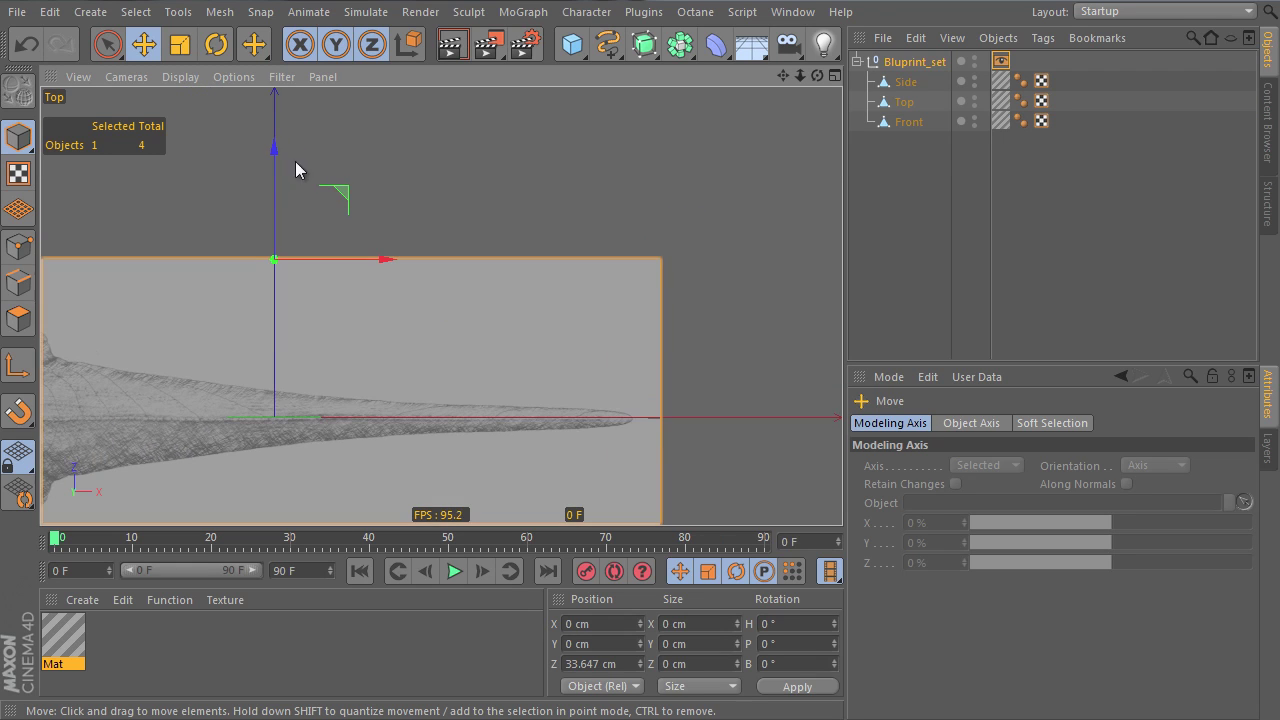
pyautogui.moveTo(273, 182); pyautogui.dragTo(275, 181)
pyautogui.scroll(-3, 604, 343)
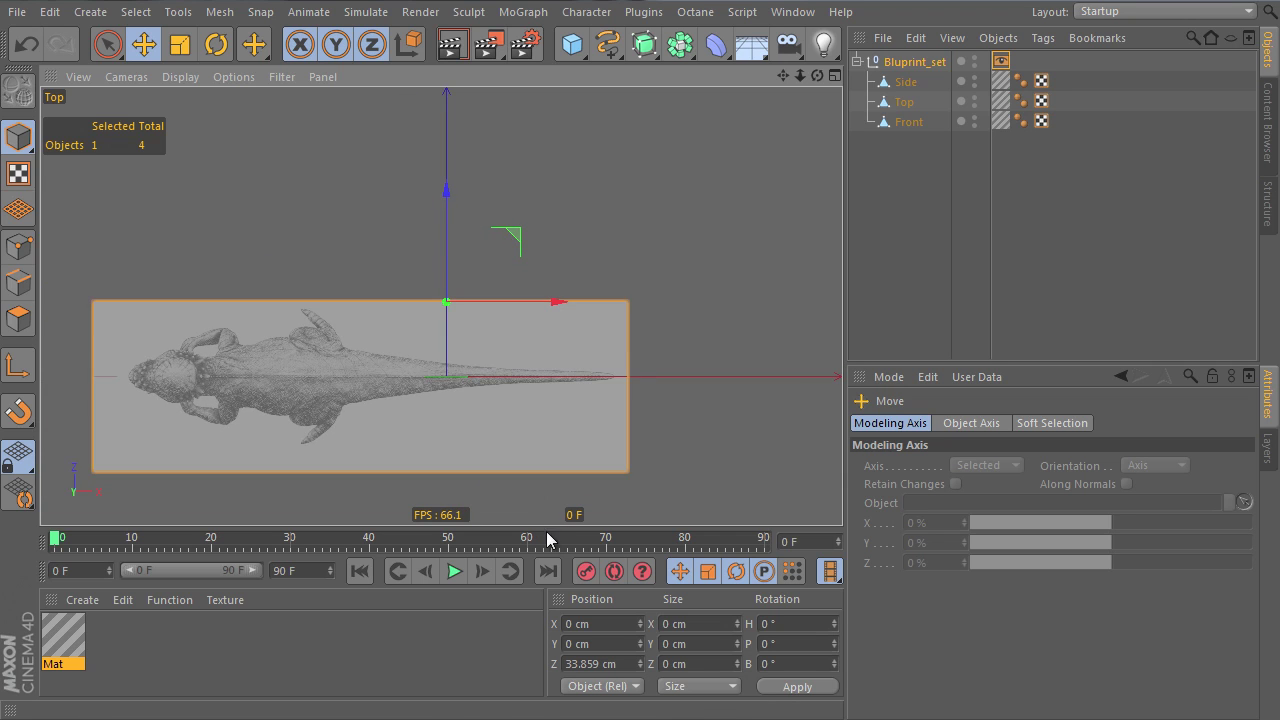
# - Examine the side, top and front blueprint planes from several angles in the perspective view
pyautogui.press('F1')
pyautogui.keyDown('alt'); pyautogui.moveTo(556, 473); pyautogui.dragTo(559, 343); pyautogui.keyUp('alt')
pyautogui.keyDown('alt'); pyautogui.moveTo(559, 343); pyautogui.dragTo(641, 278, button='middle'); pyautogui.keyUp('alt')
pyautogui.keyDown('alt'); pyautogui.moveTo(641, 278); pyautogui.dragTo(615, 329, button='right'); pyautogui.keyUp('alt')
pyautogui.keyDown('alt'); pyautogui.moveTo(615, 329); pyautogui.dragTo(596, 347); pyautogui.keyUp('alt')
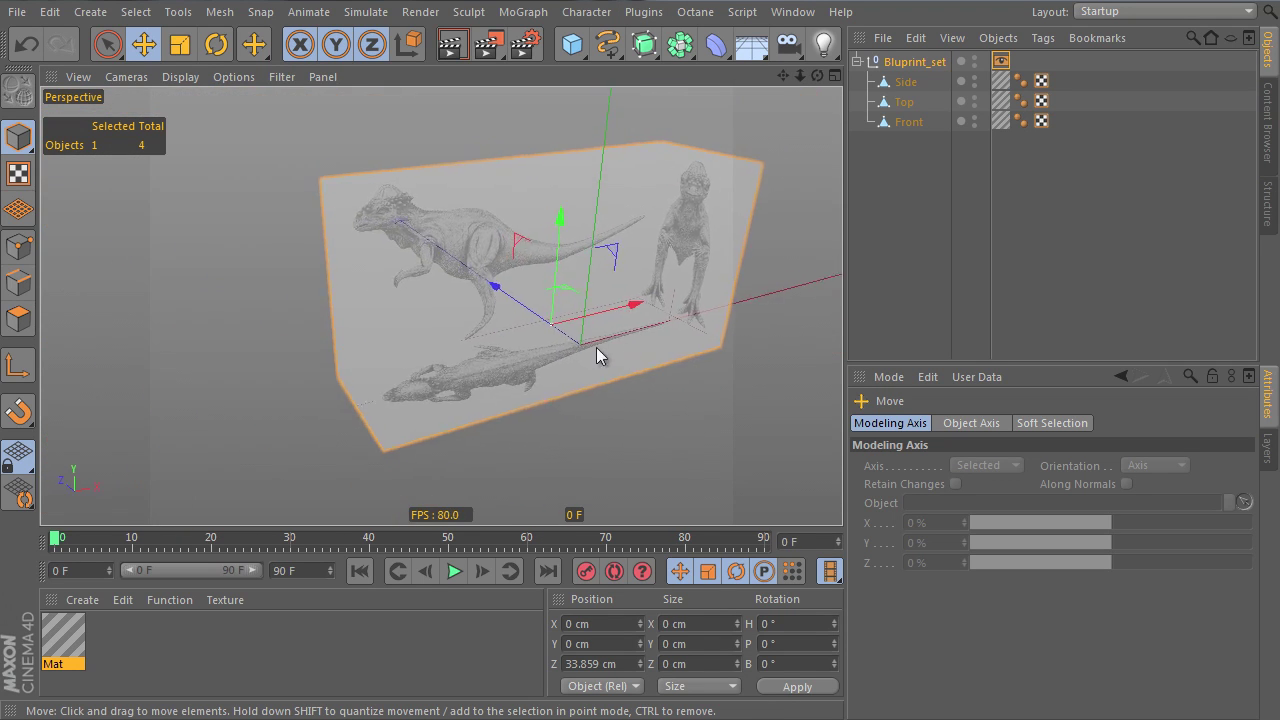
pyautogui.keyDown('alt'); pyautogui.moveTo(596, 347); pyautogui.dragTo(636, 294, button='right'); pyautogui.keyUp('alt')
pyautogui.keyDown('alt'); pyautogui.moveTo(636, 294); pyautogui.dragTo(530, 280); pyautogui.keyUp('alt')
pyautogui.keyDown('alt'); pyautogui.moveTo(530, 280); pyautogui.dragTo(606, 300, button='right'); pyautogui.keyUp('alt')
pyautogui.keyDown('alt'); pyautogui.moveTo(606, 300); pyautogui.dragTo(534, 120); pyautogui.keyUp('alt')
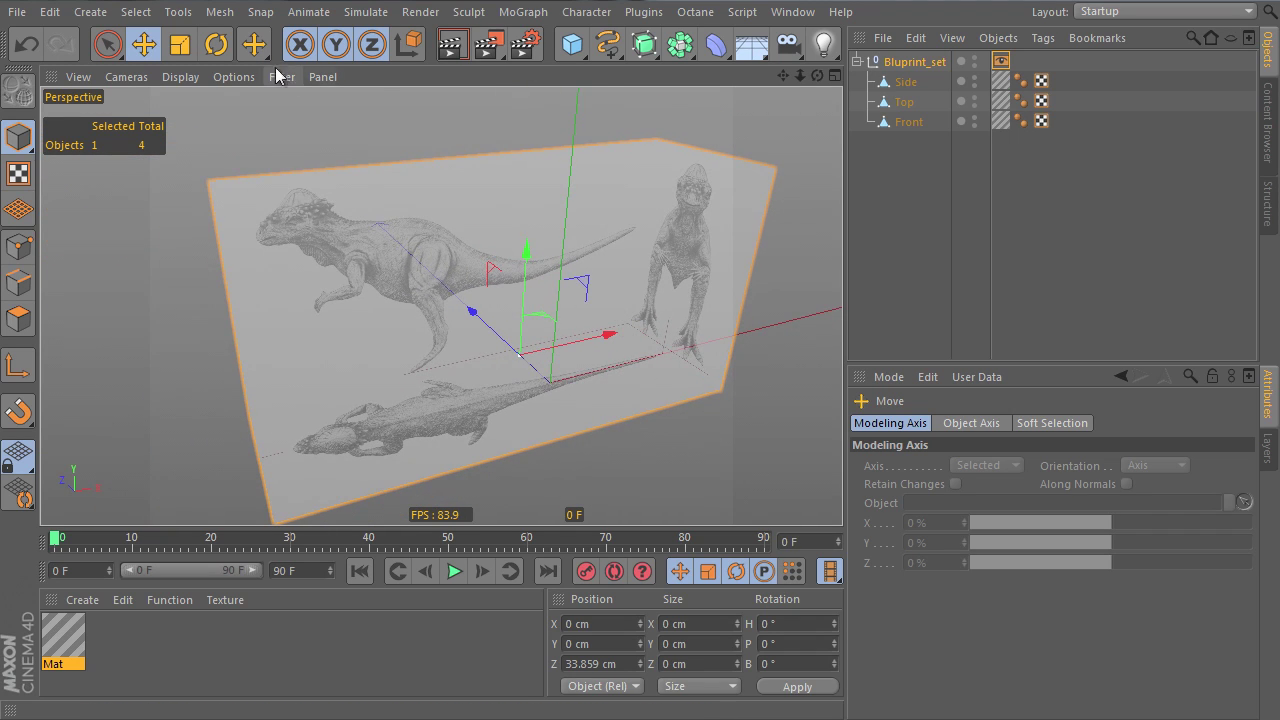
pyautogui.click(140, 77)
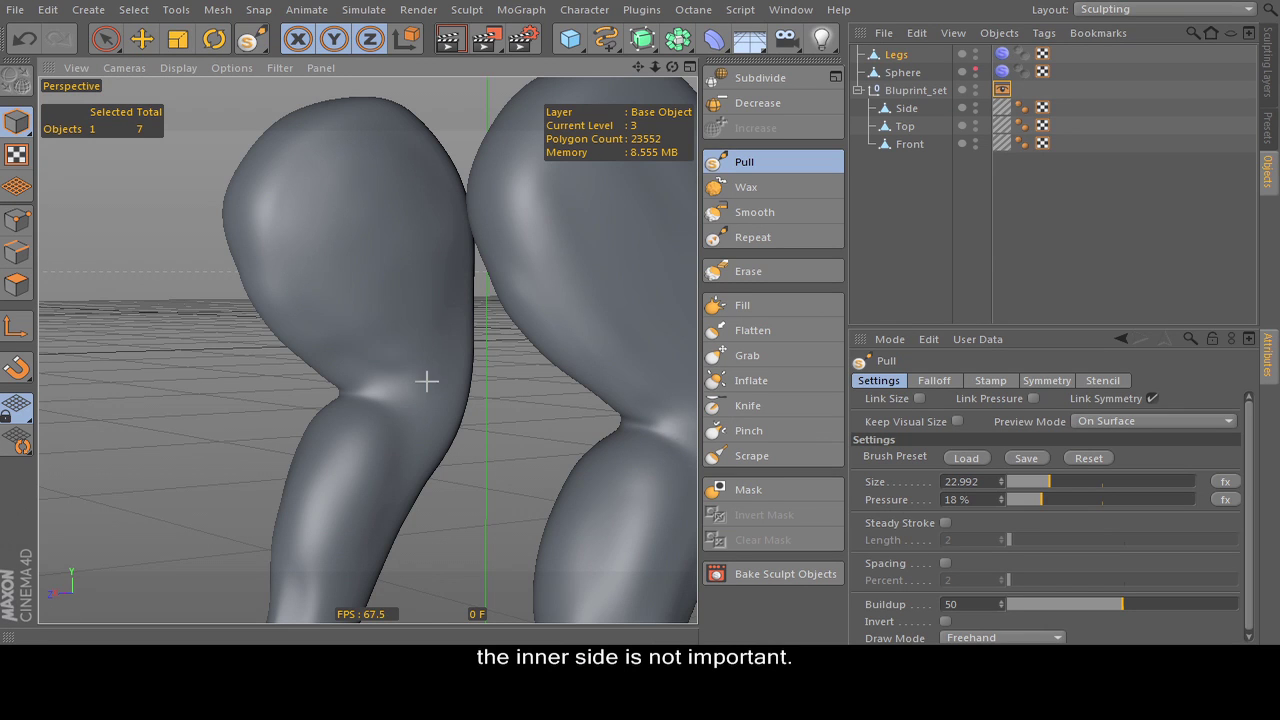
# - Adjust the inner side of the knee and collapse its back together with the Pinch brush at size 30.939 and pressure 39 %
pyautogui.keyDown('alt'); pyautogui.moveTo(426, 332); pyautogui.dragTo(385, 348, button='right'); pyautogui.keyUp('alt')
pyautogui.keyDown('alt'); pyautogui.moveTo(403, 348); pyautogui.dragTo(520, 310); pyautogui.keyUp('alt')
pyautogui.keyDown('alt'); pyautogui.moveTo(354, 297); pyautogui.dragTo(474, 229, button='right'); pyautogui.keyUp('alt')
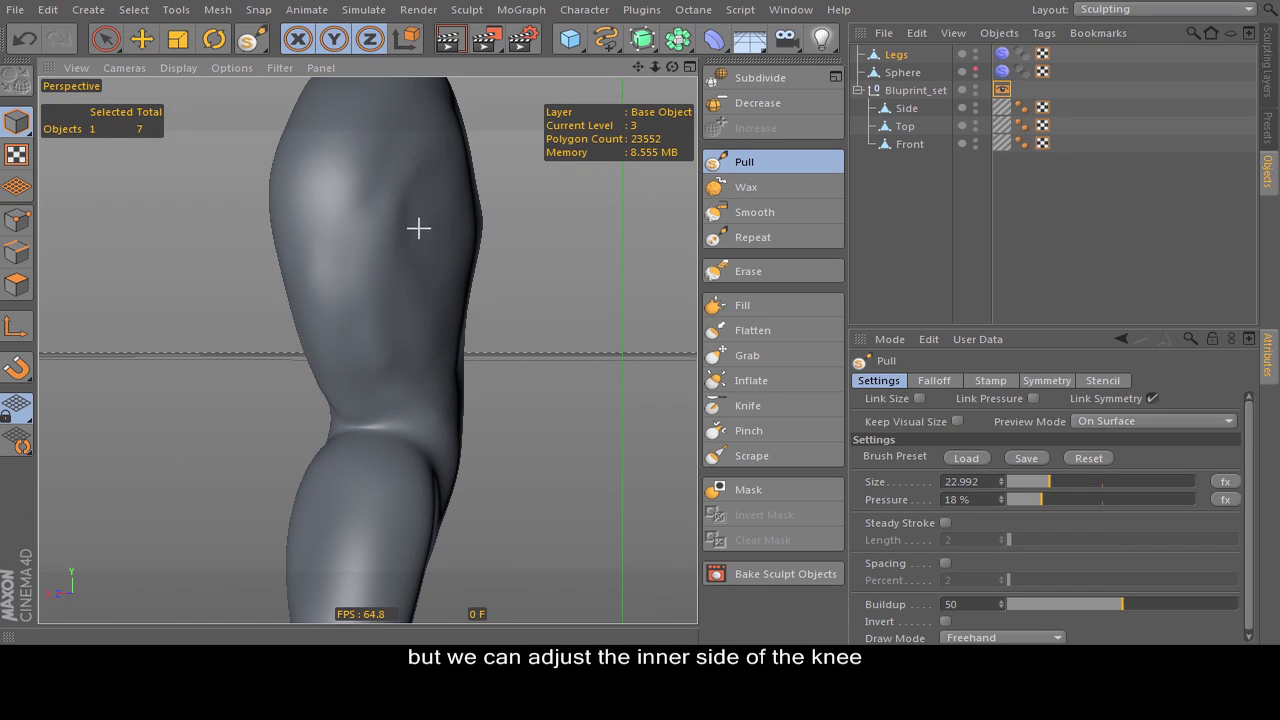
pyautogui.moveTo(465, 177)
pyautogui.keyDown('alt'); pyautogui.mouseDown()
pyautogui.moveTo(431, 391)
pyautogui.moveTo(494, 443)
pyautogui.moveTo(540, 430)
pyautogui.mouseUp(); pyautogui.keyUp('alt')
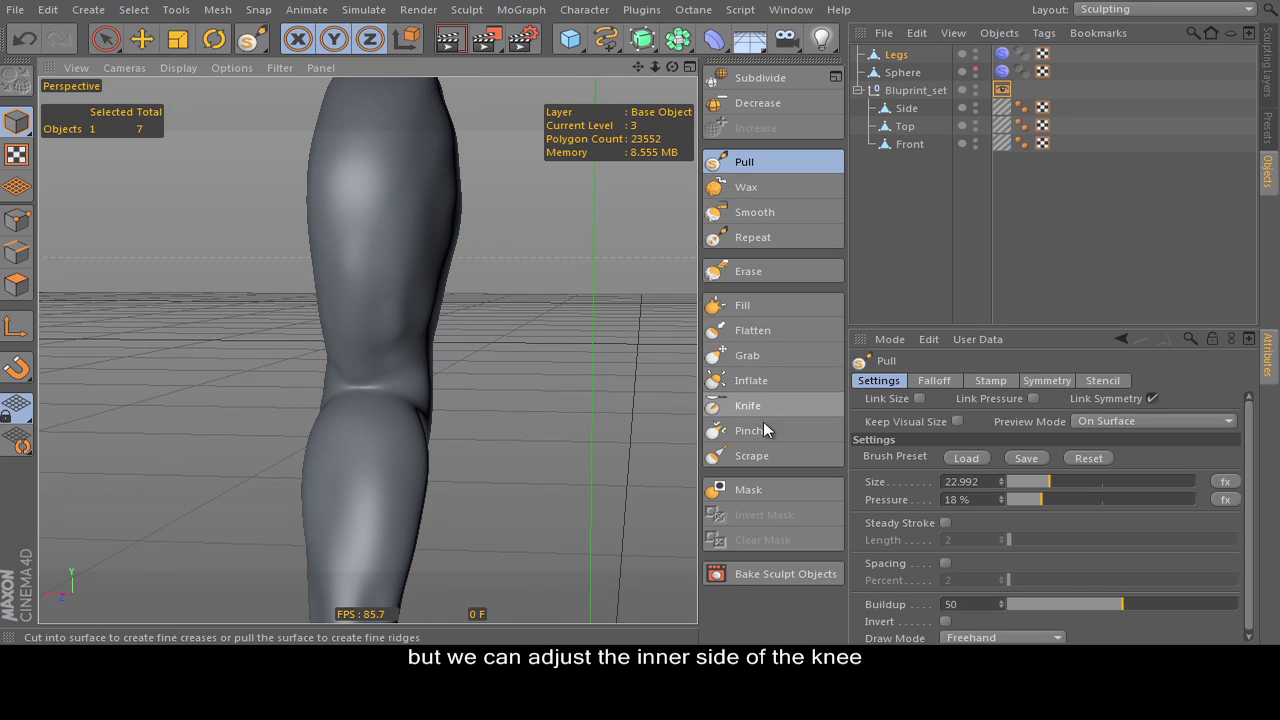
pyautogui.keyDown('alt'); pyautogui.moveTo(423, 443); pyautogui.dragTo(350, 400); pyautogui.keyUp('alt')
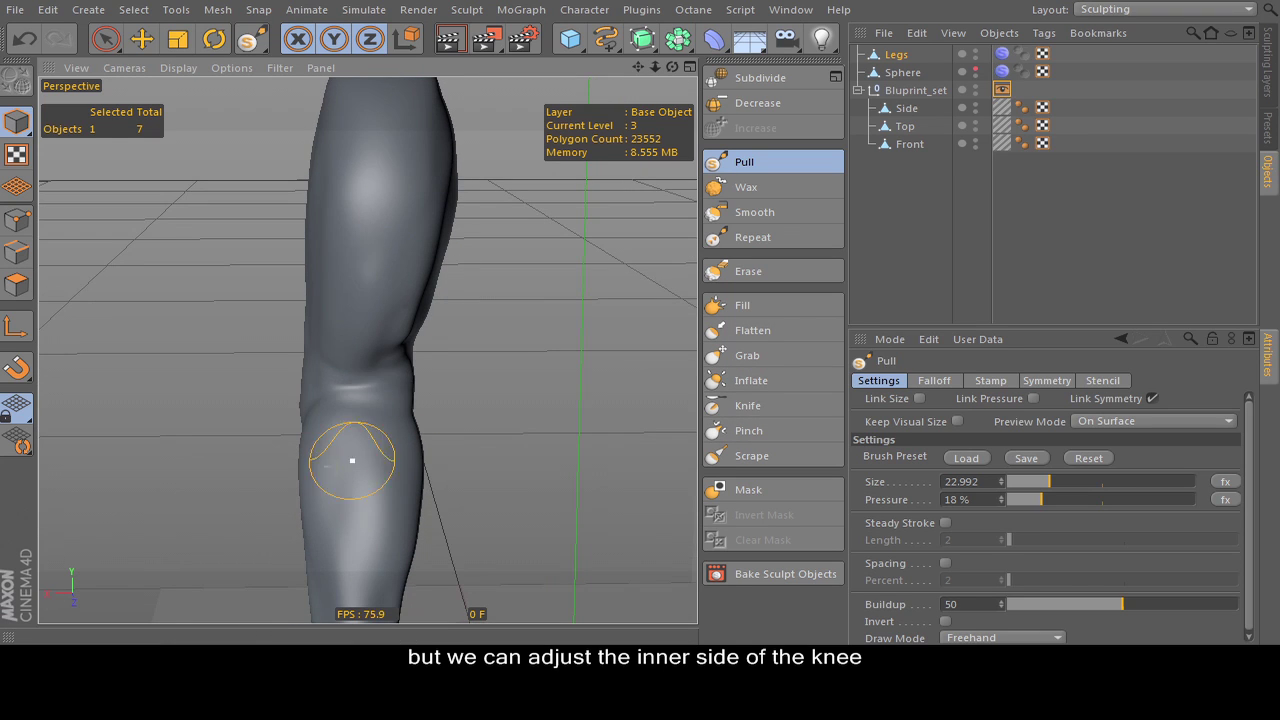
pyautogui.moveTo(352, 460)
pyautogui.keyDown('alt'); pyautogui.mouseDown()
pyautogui.moveTo(520, 451)
pyautogui.moveTo(452, 395)
pyautogui.moveTo(300, 356)
pyautogui.moveTo(363, 351)
pyautogui.moveTo(322, 363)
pyautogui.mouseUp(); pyautogui.keyUp('alt')
pyautogui.hotkey('ctrl', 'z')
pyautogui.click(749, 430)
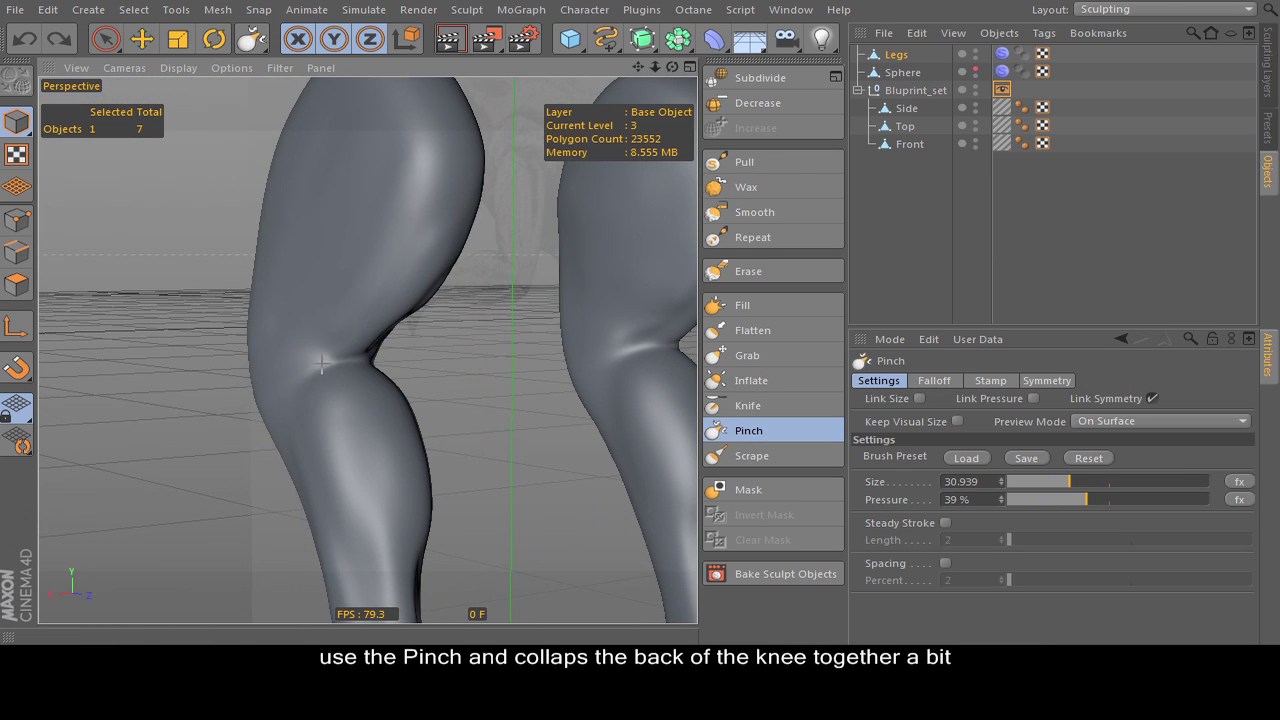
pyautogui.moveTo(427, 350)
pyautogui.keyDown('alt'); pyautogui.mouseDown()
pyautogui.moveTo(423, 420)
pyautogui.moveTo(297, 380)
pyautogui.moveTo(480, 371)
pyautogui.moveTo(600, 300)
pyautogui.mouseUp(); pyautogui.keyUp('alt')
# - Subdivide the legs to level 4 and build up the knee and muscles with the Wax brush at size 17.82, pressure 14 %
pyautogui.click(766, 190)
pyautogui.scroll(3, 371, 343)
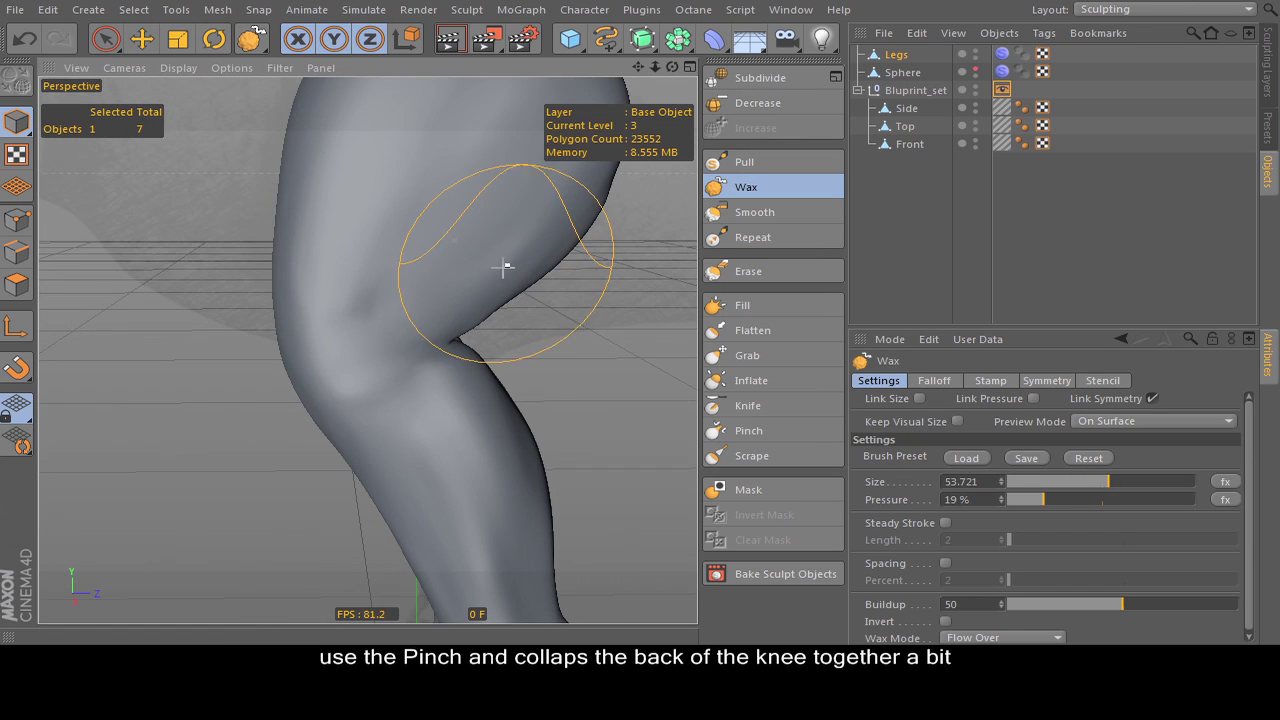
pyautogui.moveTo(500, 257)
pyautogui.mouseDown(button='middle')
pyautogui.moveTo(480, 286)
pyautogui.moveTo(457, 261)
pyautogui.mouseUp(button='middle')
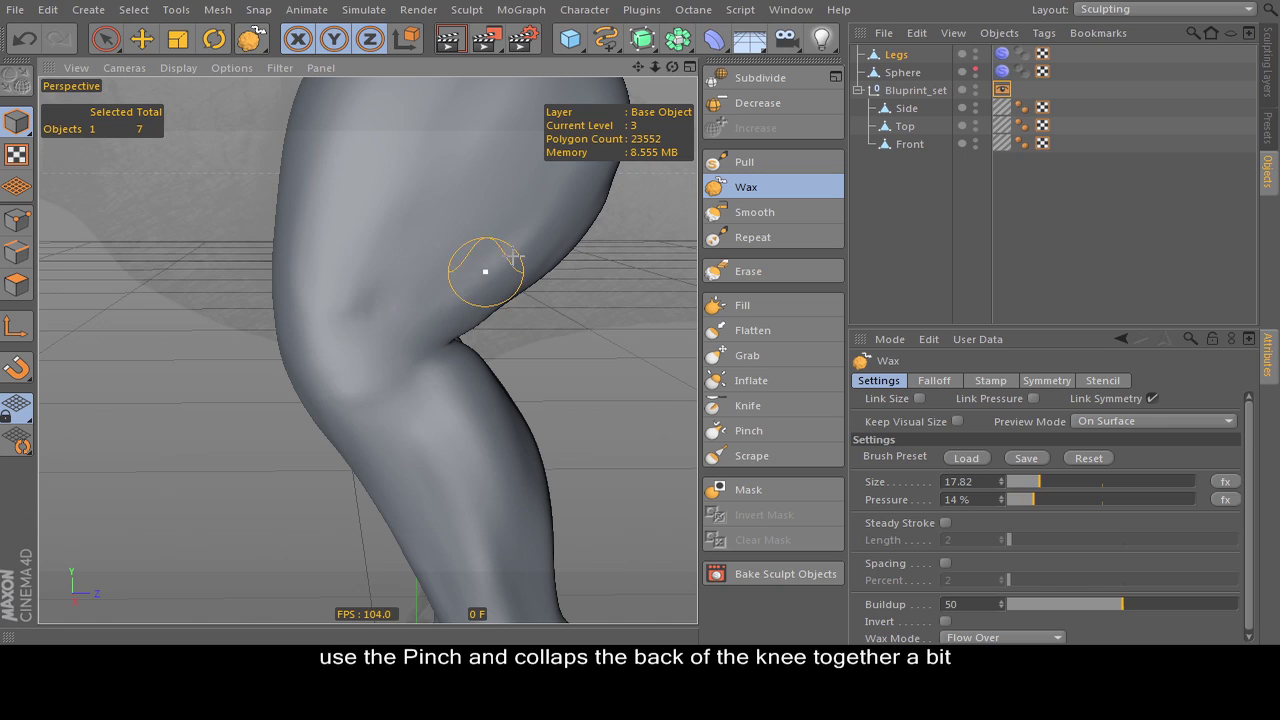
pyautogui.keyDown('alt'); pyautogui.moveTo(452, 338); pyautogui.dragTo(565, 210); pyautogui.keyUp('alt')
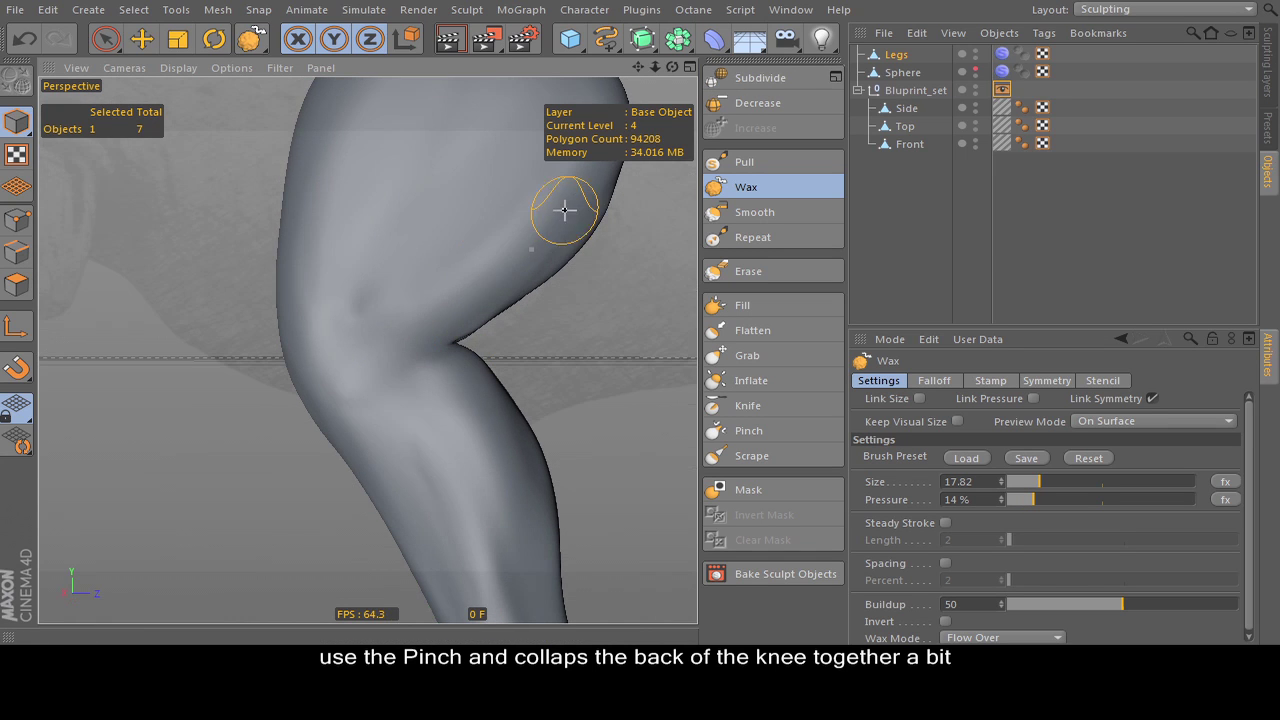
pyautogui.keyDown('alt'); pyautogui.moveTo(268, 376); pyautogui.dragTo(447, 300); pyautogui.keyUp('alt')
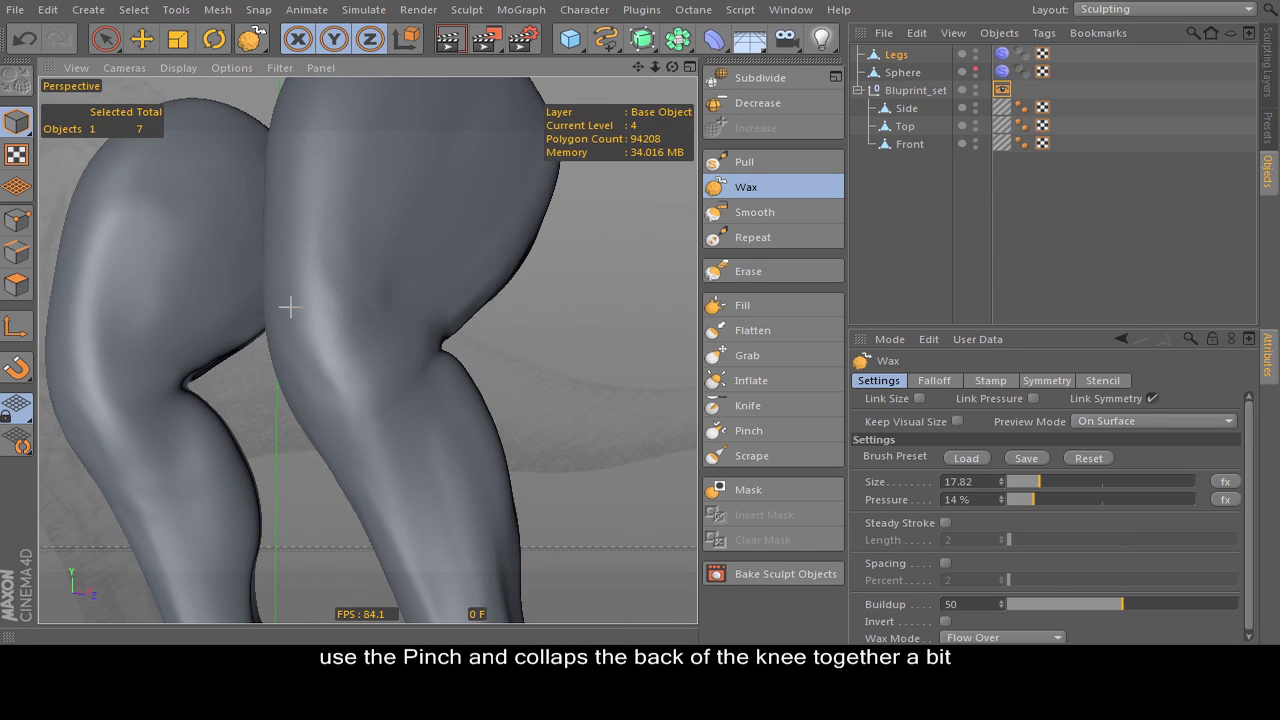
pyautogui.moveTo(289, 307)
pyautogui.keyDown('alt'); pyautogui.mouseDown()
pyautogui.moveTo(354, 420)
pyautogui.moveTo(274, 414)
pyautogui.moveTo(366, 349)
pyautogui.moveTo(423, 354)
pyautogui.moveTo(359, 282)
pyautogui.mouseUp(); pyautogui.keyUp('alt')
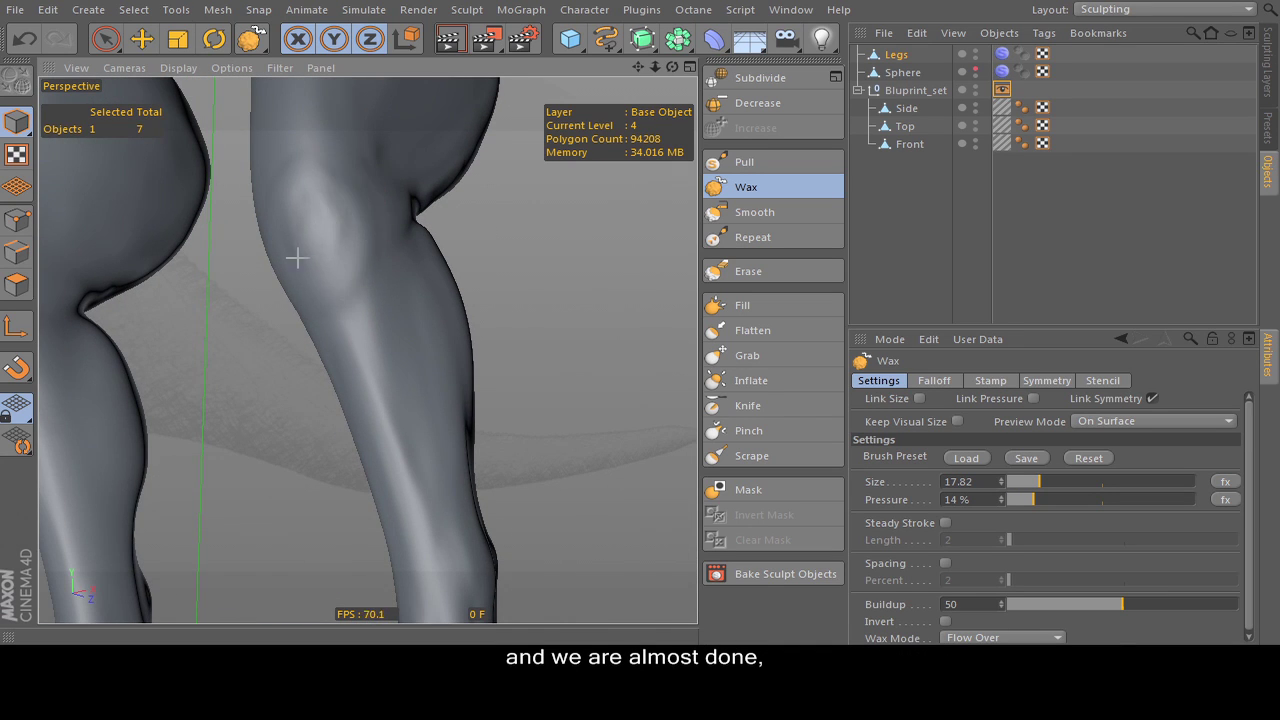
pyautogui.moveTo(310, 296)
pyautogui.keyDown('alt'); pyautogui.mouseDown()
pyautogui.moveTo(409, 400)
pyautogui.moveTo(391, 371)
pyautogui.moveTo(430, 360)
pyautogui.mouseUp(); pyautogui.keyUp('alt')
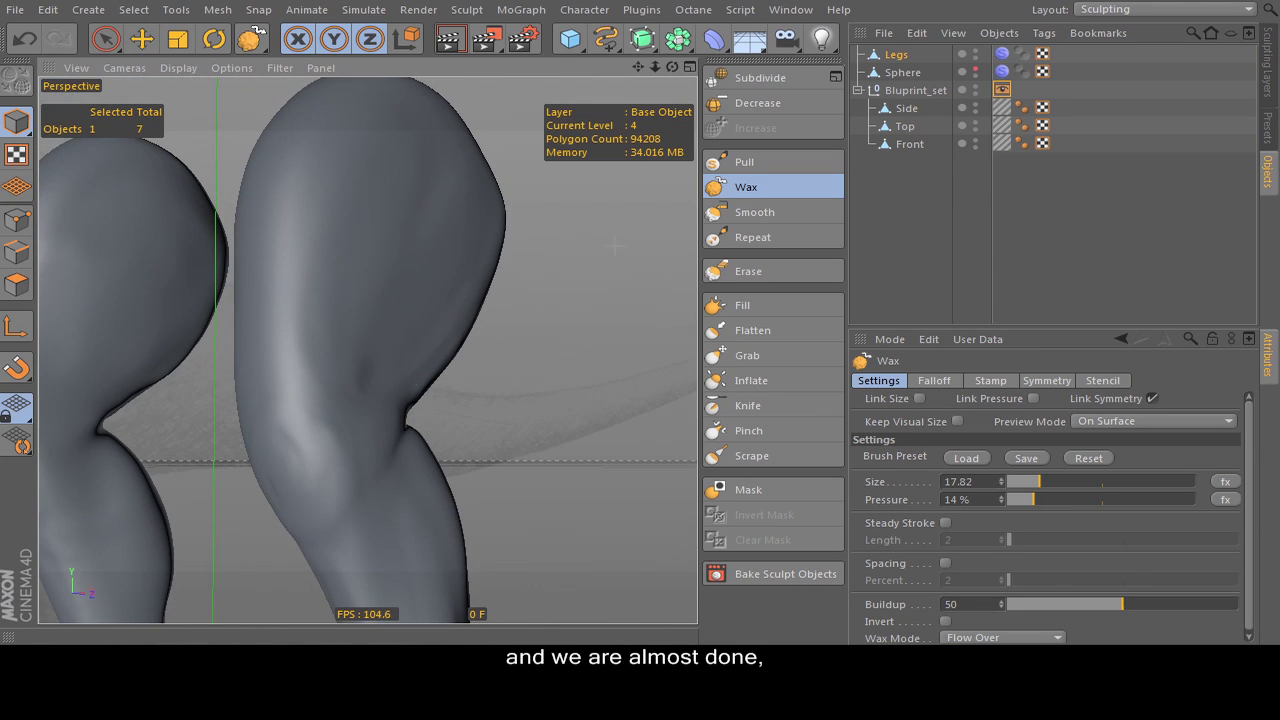
# - Carve creases around the knee with the Knife brush at size 20 and pressure 6 %
pyautogui.click(748, 405)
pyautogui.keyDown('alt'); pyautogui.moveTo(397, 440); pyautogui.dragTo(390, 313); pyautogui.keyUp('alt')
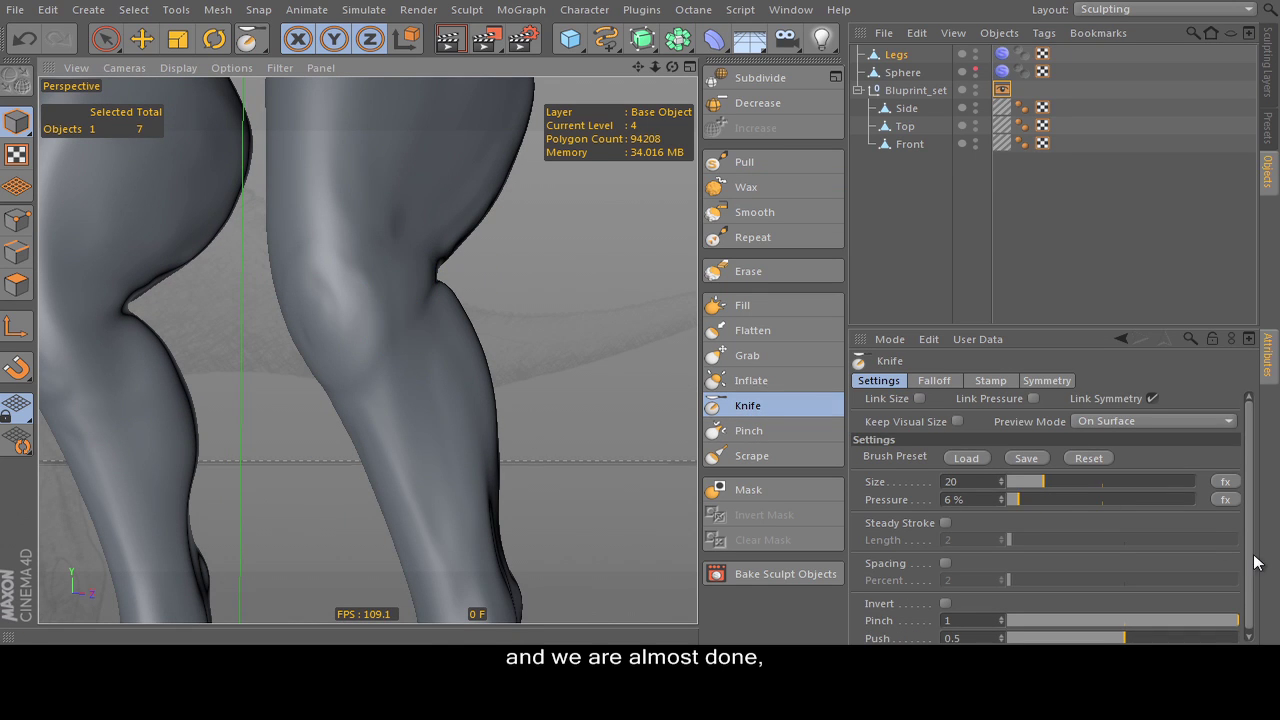
pyautogui.scroll(-1, 1256, 563)
pyautogui.click(1097, 617)
pyautogui.keyDown('alt'); pyautogui.moveTo(468, 538); pyautogui.dragTo(473, 232); pyautogui.keyUp('alt')
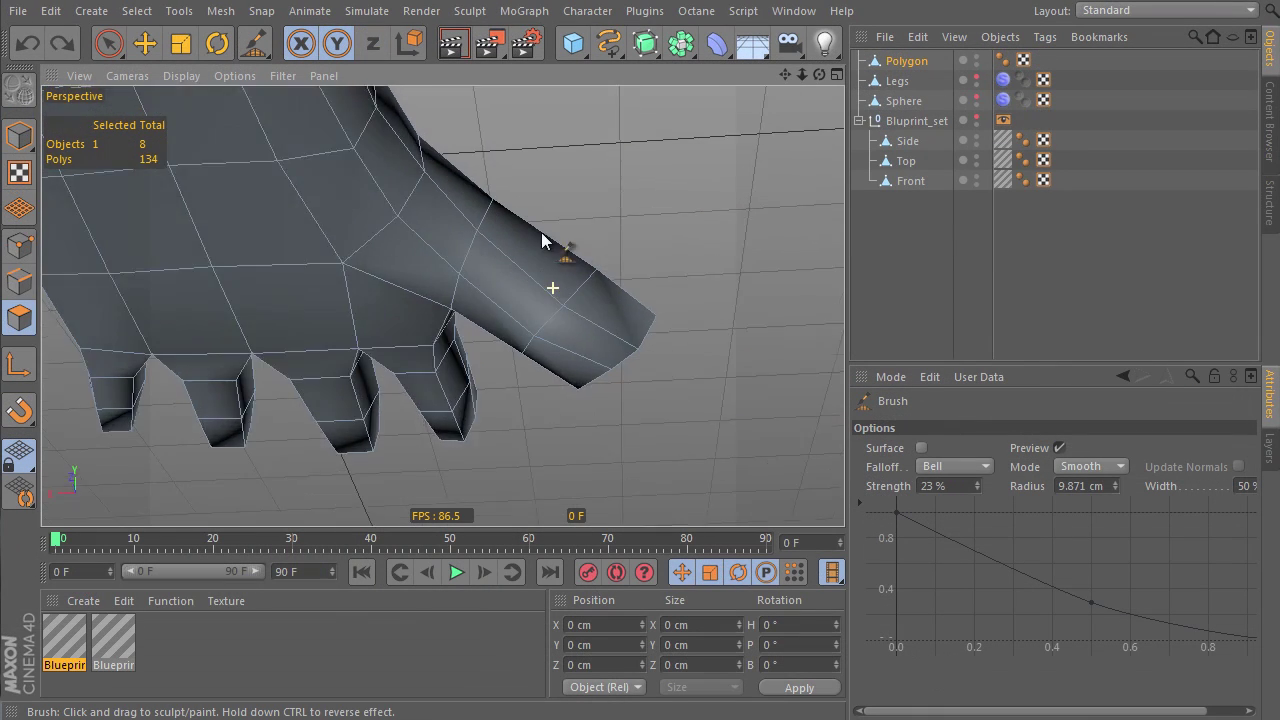
# - Smooth the thumb and palm of the hand mesh with the Brush tool at 23 % strength and 9.871 cm radius
pyautogui.moveTo(615, 347)
pyautogui.mouseDown()
pyautogui.moveTo(628, 349)
pyautogui.moveTo(493, 279)
pyautogui.mouseUp()
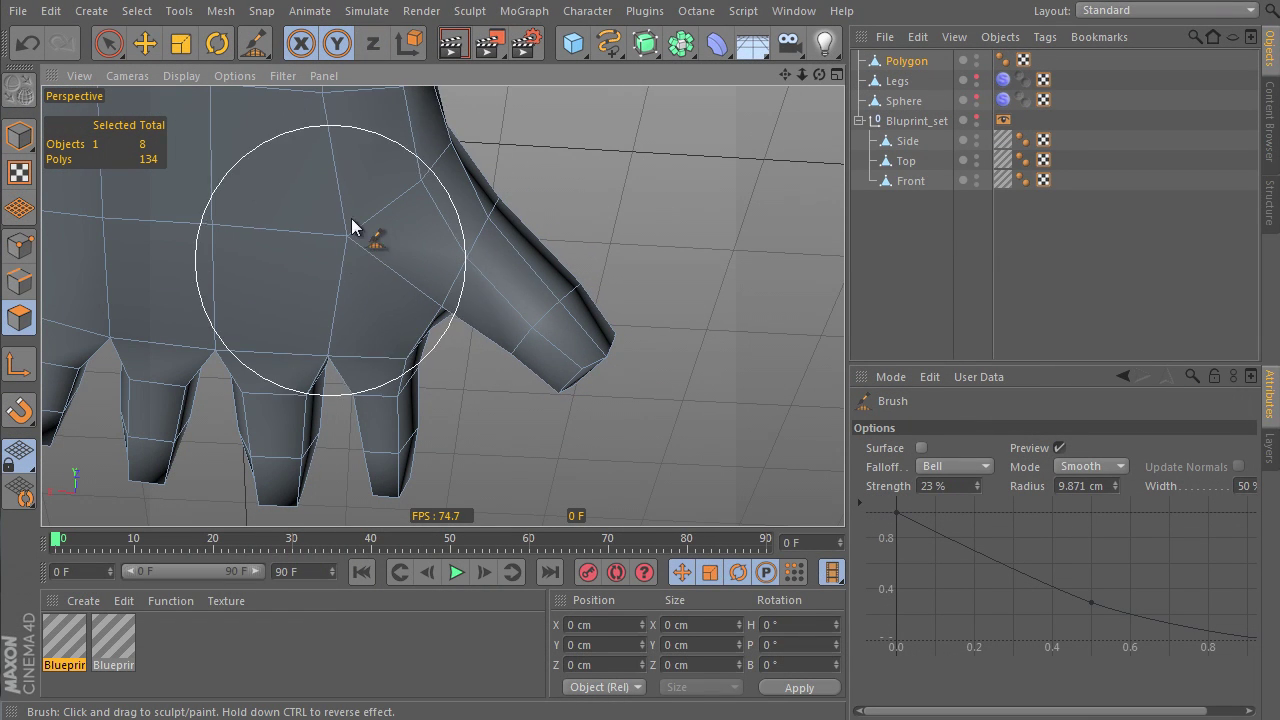
pyautogui.keyDown('alt'); pyautogui.moveTo(474, 303); pyautogui.dragTo(363, 400, button='right'); pyautogui.keyUp('alt')
pyautogui.moveTo(363, 400)
pyautogui.keyDown('alt'); pyautogui.mouseDown()
pyautogui.moveTo(506, 317)
pyautogui.moveTo(546, 309)
pyautogui.moveTo(394, 353)
pyautogui.moveTo(409, 115)
pyautogui.moveTo(460, 220)
pyautogui.moveTo(371, 225)
pyautogui.moveTo(489, 289)
pyautogui.moveTo(560, 203)
pyautogui.moveTo(543, 120)
pyautogui.moveTo(846, 523)
pyautogui.moveTo(677, 491)
pyautogui.moveTo(668, 516)
pyautogui.moveTo(634, 517)
pyautogui.moveTo(640, 470)
pyautogui.mouseUp(); pyautogui.keyUp('alt')
pyautogui.scroll(3, 654, 288)
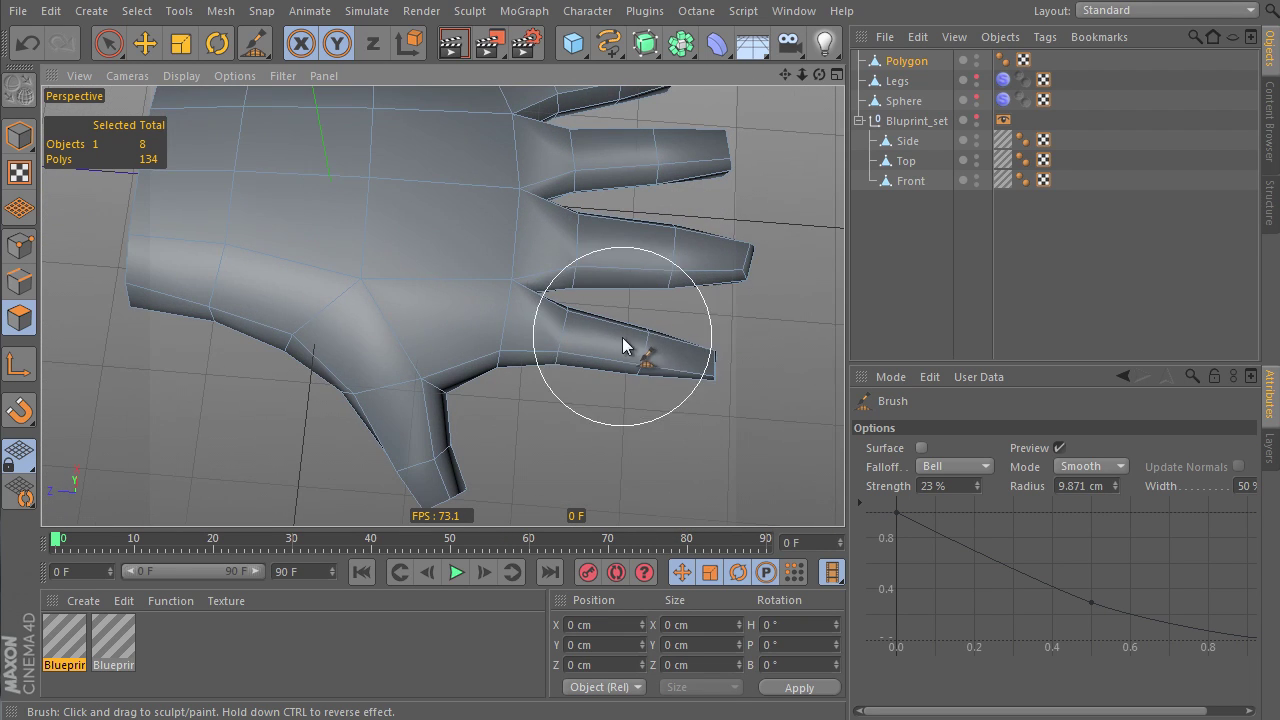
# - Set the brush to Normal mode and thicken the tip of the finger next to the thumb
pyautogui.click(1109, 467)
pyautogui.click(1125, 550)
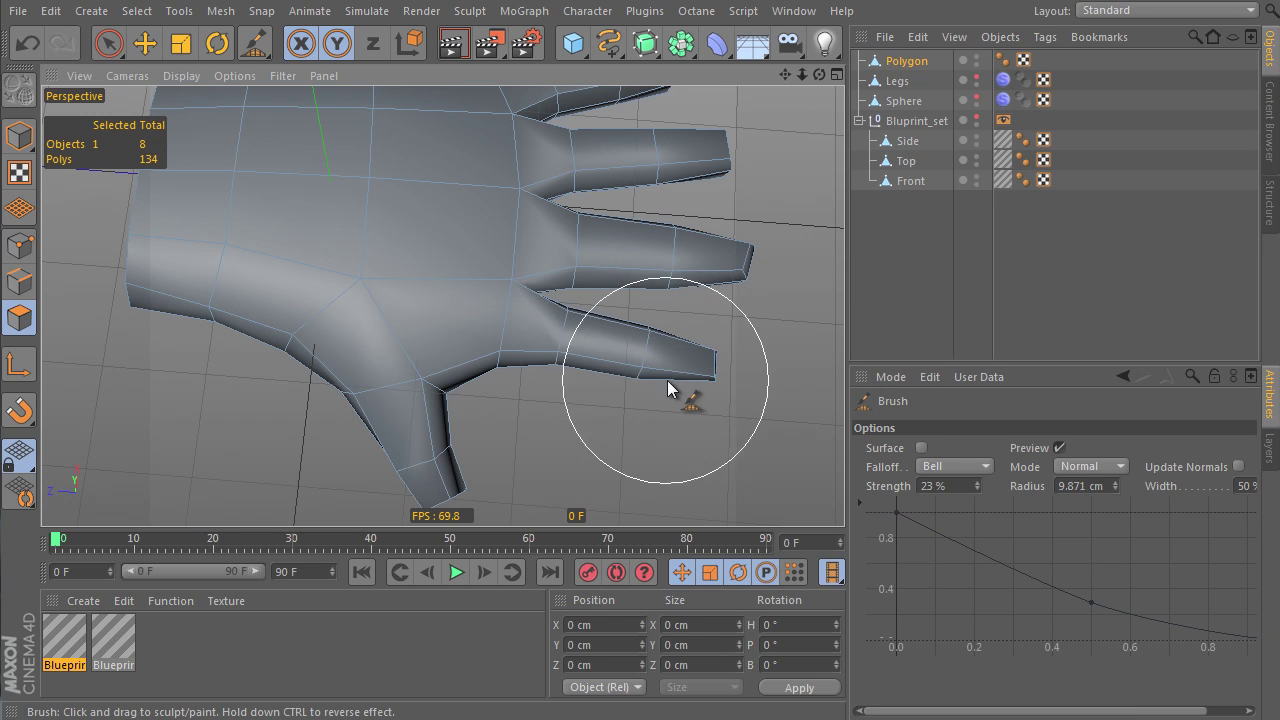
pyautogui.moveTo(709, 366)
pyautogui.keyDown('alt'); pyautogui.mouseDown()
pyautogui.moveTo(651, 278)
pyautogui.moveTo(658, 214)
pyautogui.moveTo(705, 362)
pyautogui.mouseUp(); pyautogui.keyUp('alt')
# - Set the brush mode back to Smooth and even out the thickened fingertip
pyautogui.click(1090, 466)
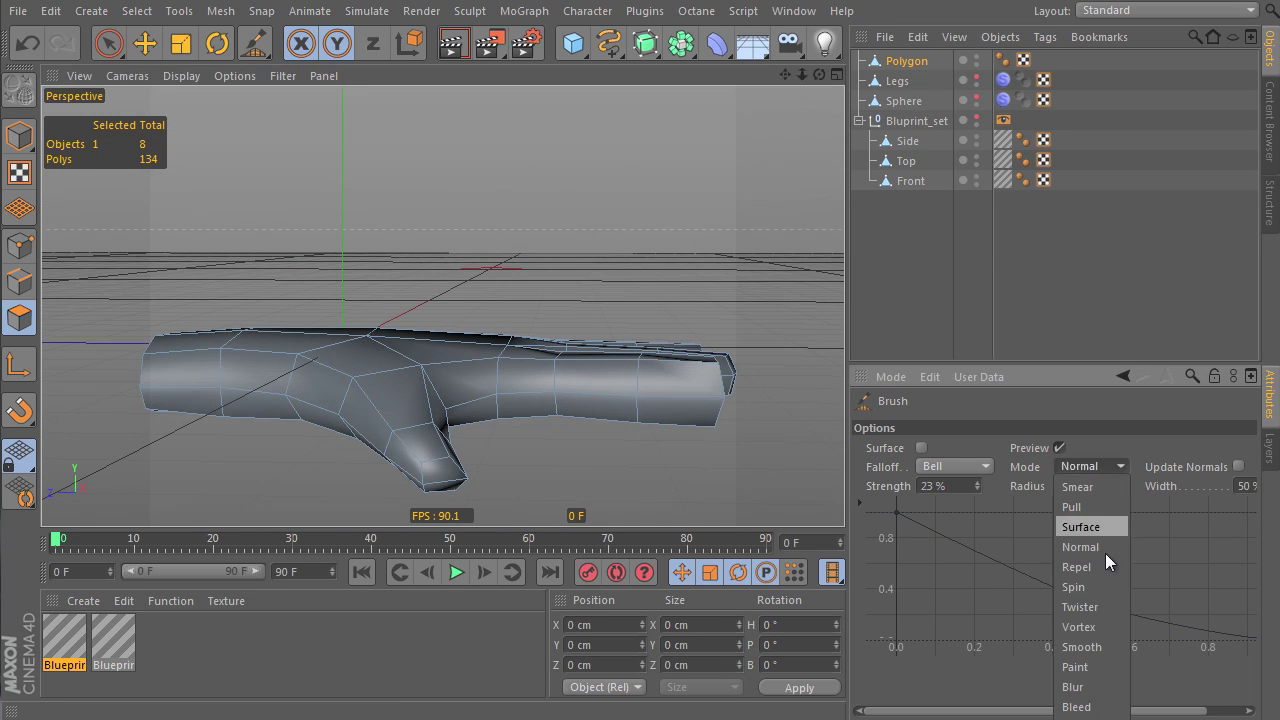
pyautogui.click(1081, 647)
pyautogui.moveTo(714, 443)
pyautogui.keyDown('alt'); pyautogui.mouseDown()
pyautogui.moveTo(723, 377)
pyautogui.moveTo(664, 308)
pyautogui.moveTo(700, 329)
pyautogui.moveTo(686, 286)
pyautogui.mouseUp(); pyautogui.keyUp('alt')
pyautogui.scroll(3, 686, 329)
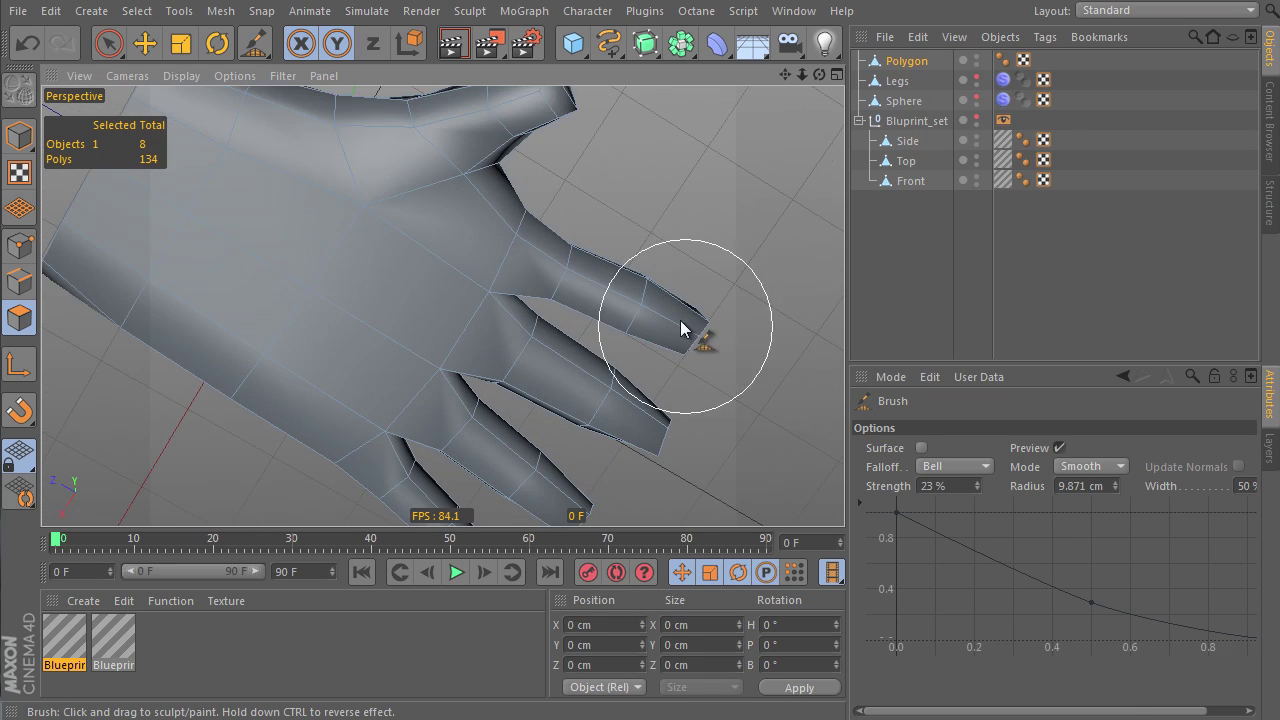
# - Switch from polygon editing to model mode and check the whole hand mesh from several angles
pyautogui.scroll(-3, 717, 353)
pyautogui.keyDown('alt'); pyautogui.moveTo(717, 353); pyautogui.dragTo(534, 406); pyautogui.keyUp('alt')
pyautogui.keyDown('alt'); pyautogui.moveTo(534, 406); pyautogui.dragTo(549, 337, button='middle'); pyautogui.keyUp('alt')
pyautogui.keyDown('alt'); pyautogui.moveTo(549, 337); pyautogui.dragTo(302, 405); pyautogui.keyUp('alt')
pyautogui.click(112, 48)
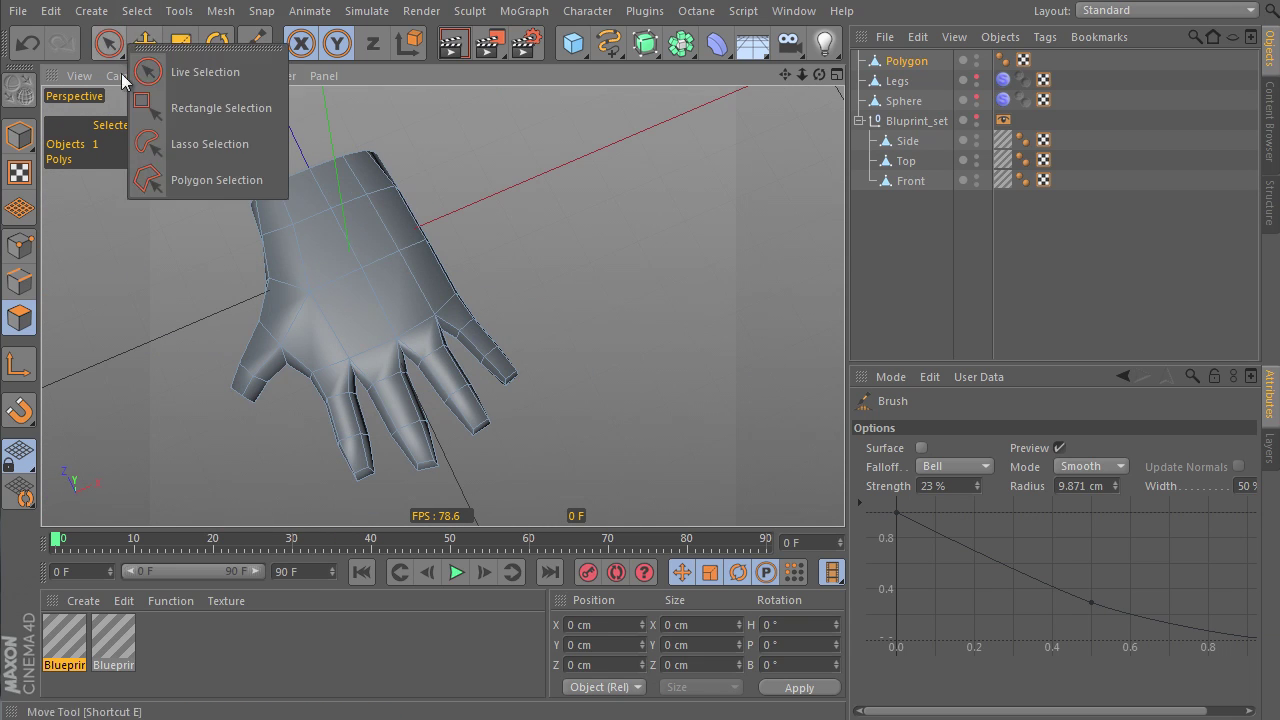
pyautogui.click(19, 137)
pyautogui.keyDown('alt'); pyautogui.moveTo(355, 183); pyautogui.dragTo(603, 124); pyautogui.keyUp('alt')
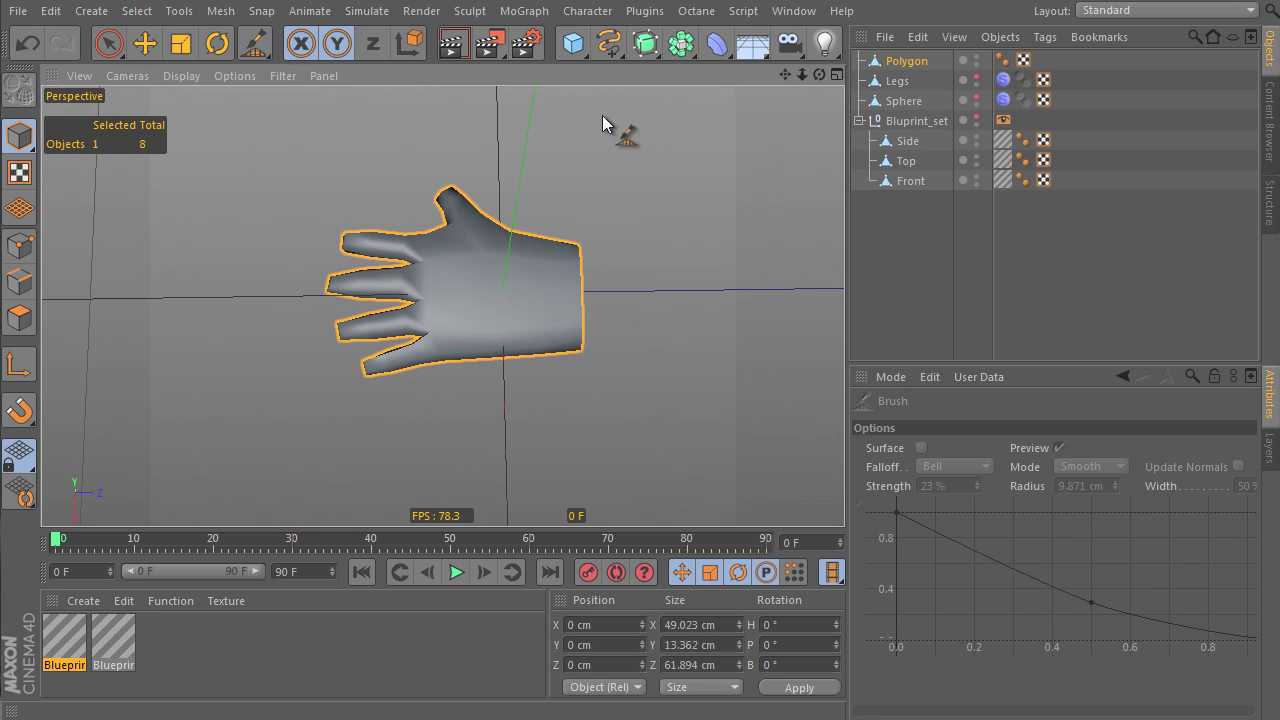
# - Flatten the hand mesh by scaling it down along the Y axis
pyautogui.press('space')
pyautogui.moveTo(443, 351)
pyautogui.keyDown('alt'); pyautogui.mouseDown()
pyautogui.moveTo(911, 50)
pyautogui.moveTo(891, 3)
pyautogui.moveTo(789, 108)
pyautogui.moveTo(798, 73)
pyautogui.moveTo(412, 350)
pyautogui.mouseUp(); pyautogui.keyUp('alt')
pyautogui.click(181, 44)
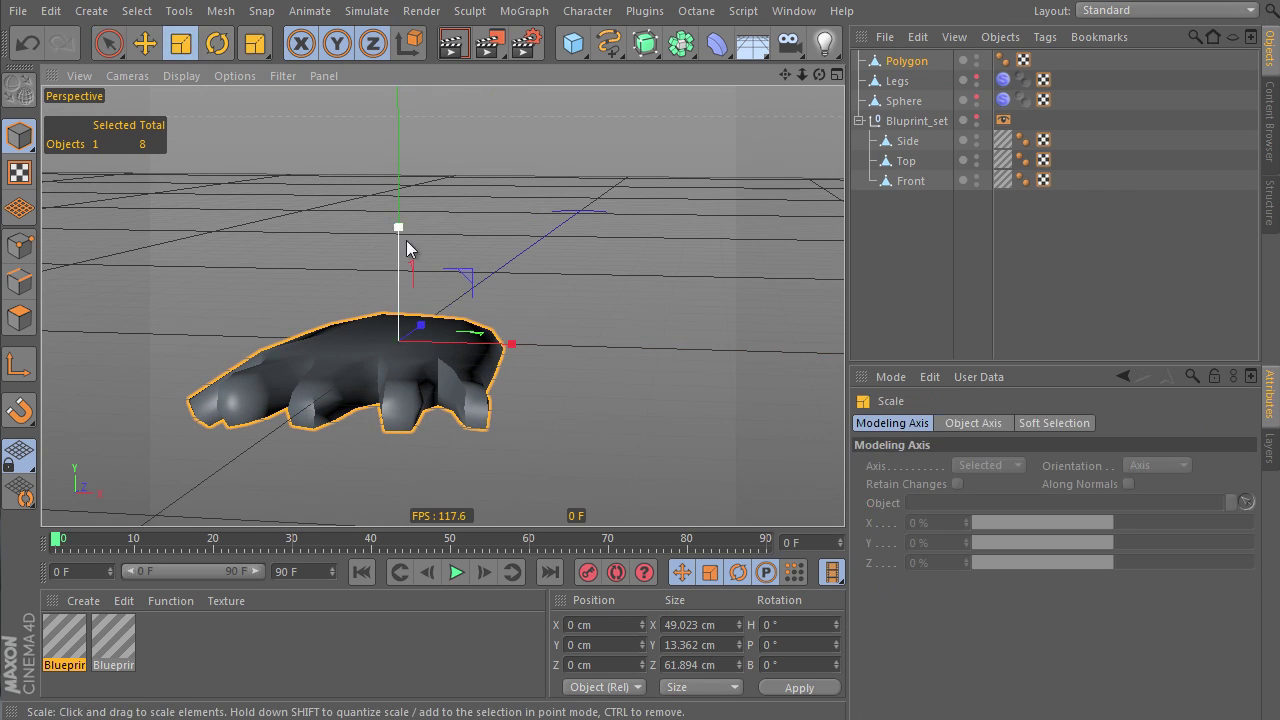
pyautogui.moveTo(399, 258)
pyautogui.mouseDown()
pyautogui.moveTo(391, 229)
pyautogui.moveTo(483, 331)
pyautogui.moveTo(811, 287)
pyautogui.moveTo(272, 516)
pyautogui.moveTo(434, 395)
pyautogui.mouseUp()
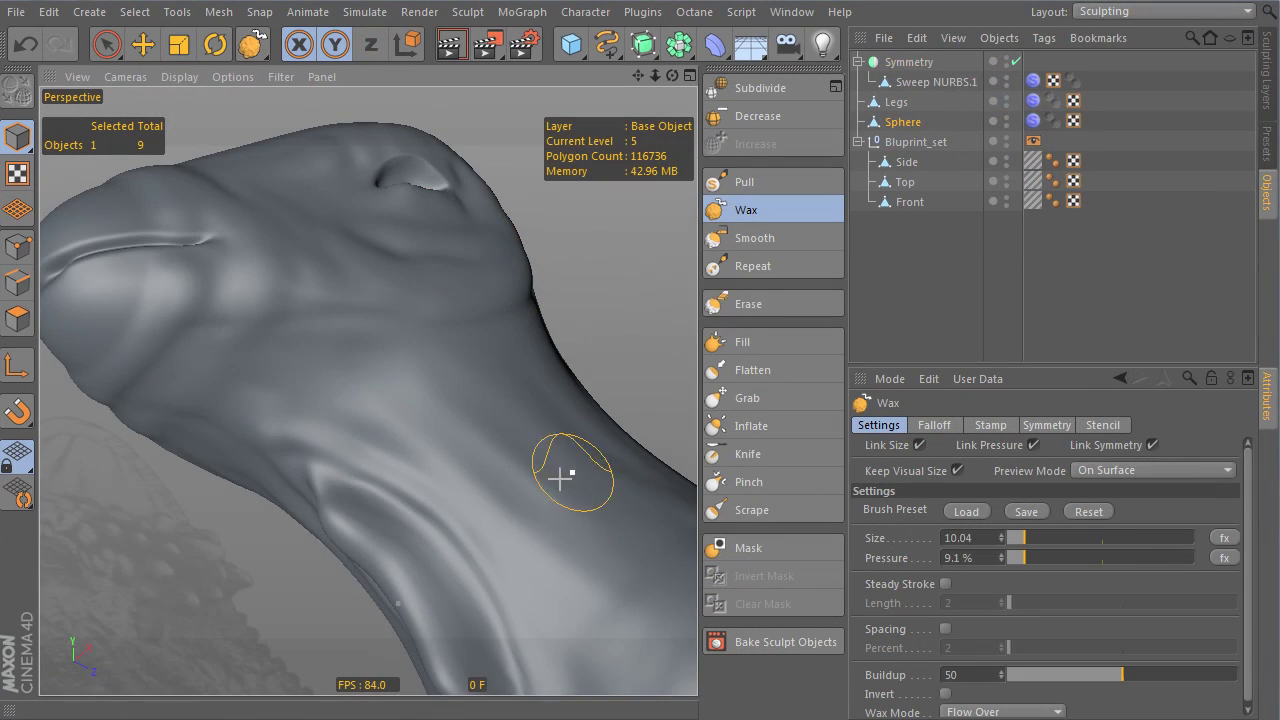
# - Examine the sculpted dinosaur's neck, throat flap, shoulders and chest from several angles
pyautogui.moveTo(559, 479)
pyautogui.keyDown('alt'); pyautogui.mouseDown()
pyautogui.moveTo(486, 537)
pyautogui.moveTo(309, 247)
pyautogui.mouseUp(); pyautogui.keyUp('alt')
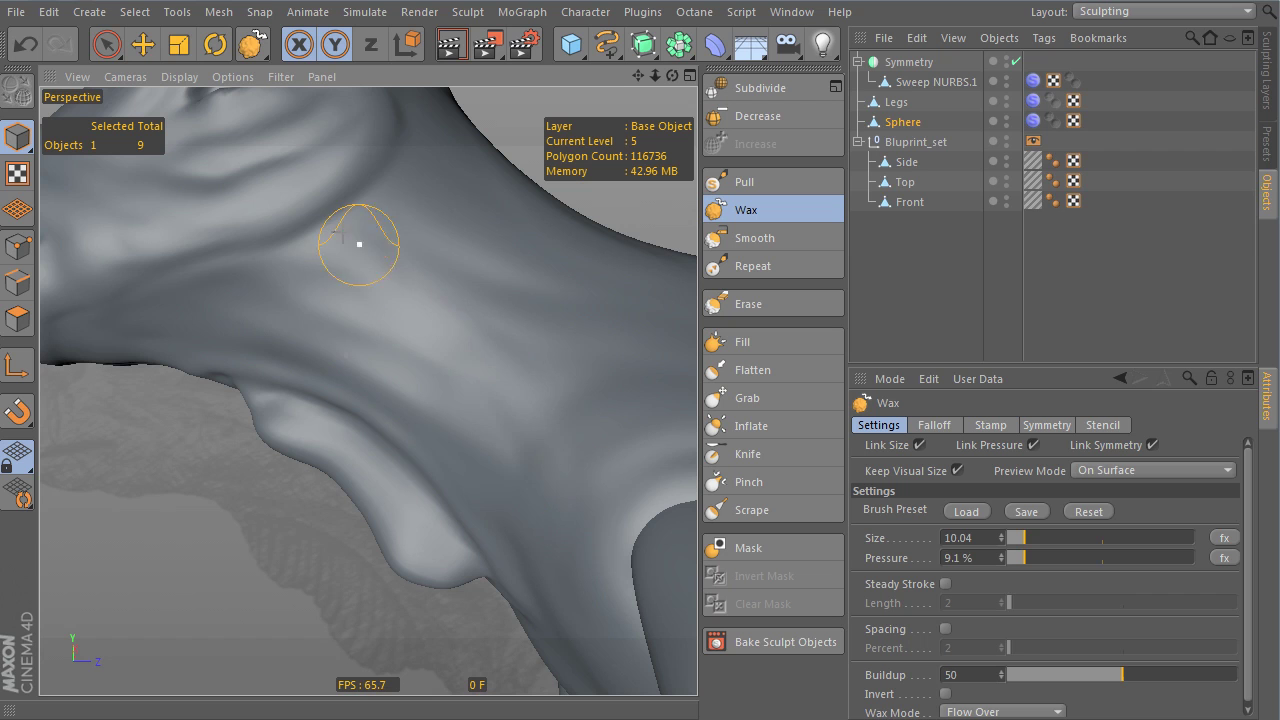
pyautogui.keyDown('alt'); pyautogui.moveTo(617, 454); pyautogui.dragTo(563, 563, button='right'); pyautogui.keyUp('alt')
pyautogui.keyDown('alt'); pyautogui.moveTo(563, 563); pyautogui.dragTo(420, 280, button='middle'); pyautogui.keyUp('alt')
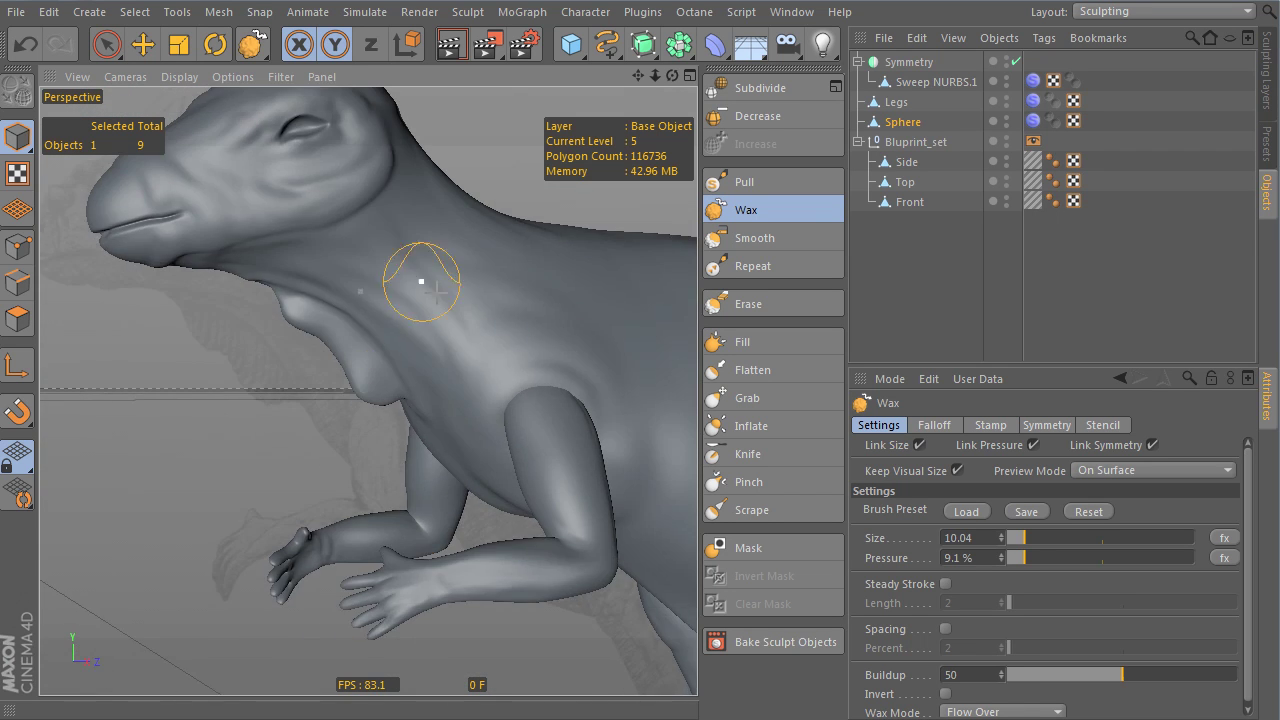
pyautogui.moveTo(506, 352)
pyautogui.keyDown('alt'); pyautogui.mouseDown()
pyautogui.moveTo(488, 283)
pyautogui.moveTo(528, 271)
pyautogui.moveTo(393, 418)
pyautogui.mouseUp(); pyautogui.keyUp('alt')
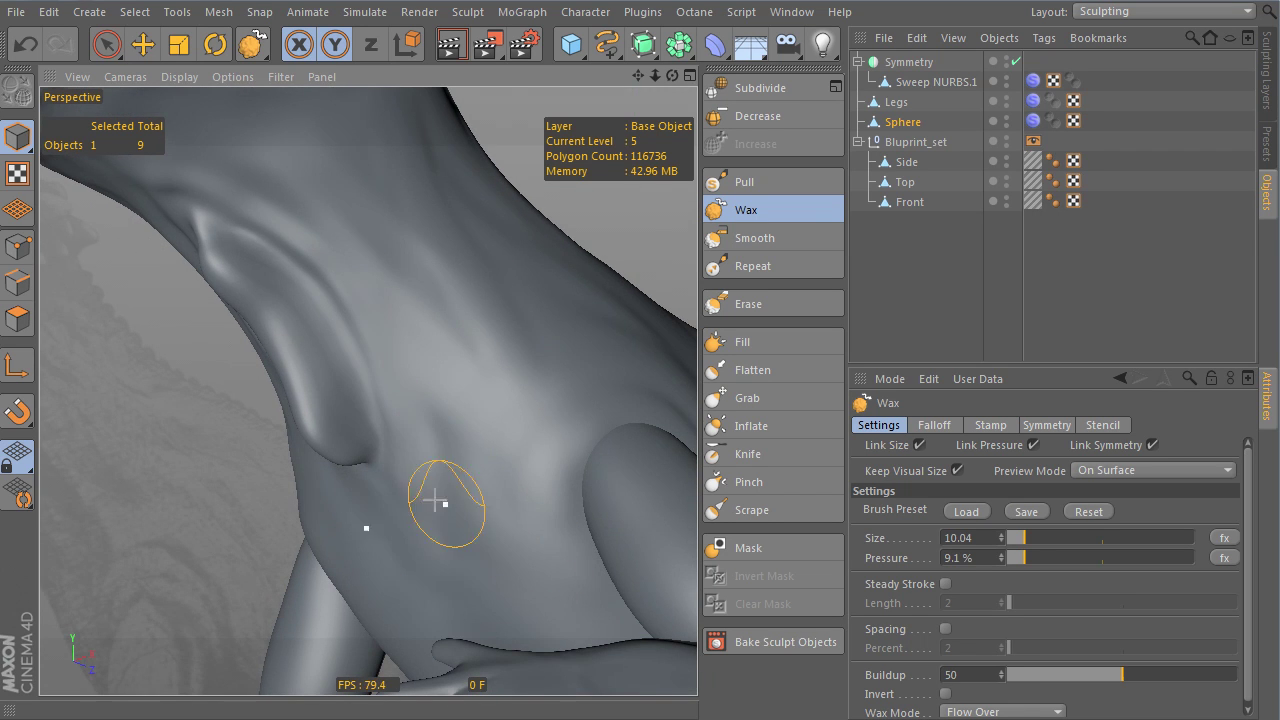
pyautogui.moveTo(440, 479)
pyautogui.keyDown('alt'); pyautogui.mouseDown()
pyautogui.moveTo(394, 380)
pyautogui.moveTo(332, 350)
pyautogui.mouseUp(); pyautogui.keyUp('alt')
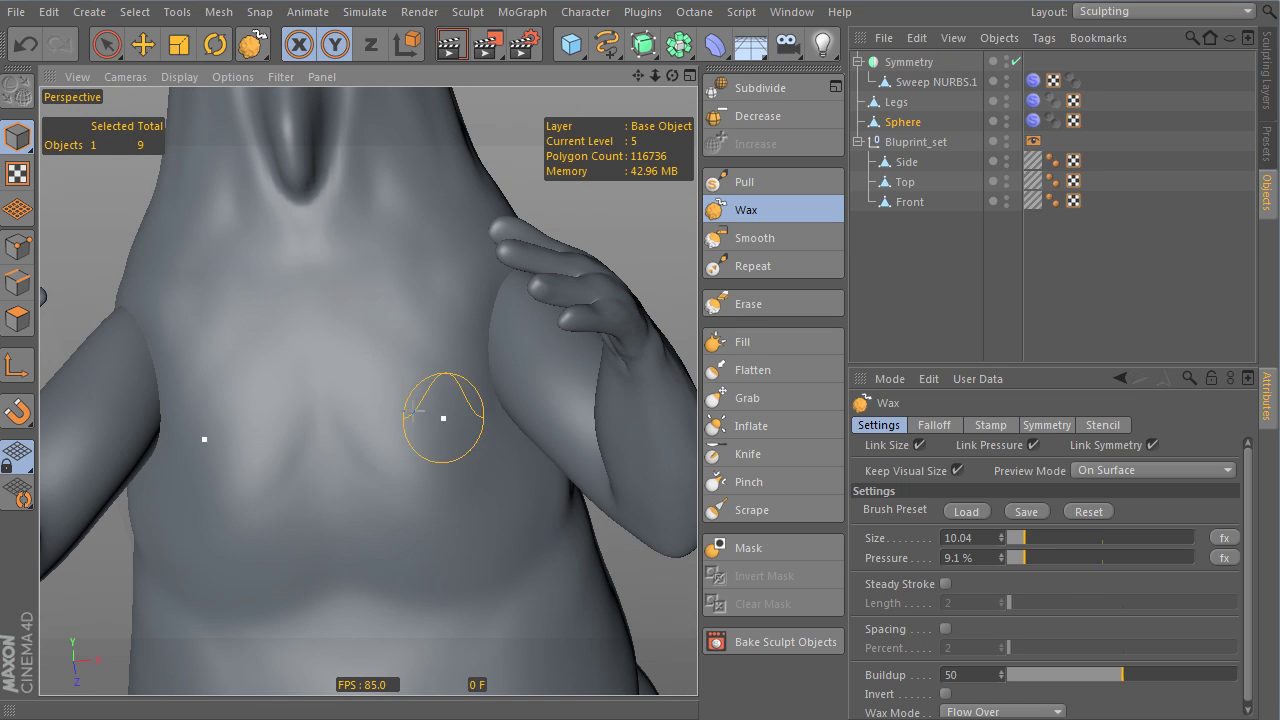
pyautogui.hotkey('ctrl', 'z')
pyautogui.keyDown('alt'); pyautogui.moveTo(568, 415); pyautogui.dragTo(503, 475, button='right'); pyautogui.keyUp('alt')
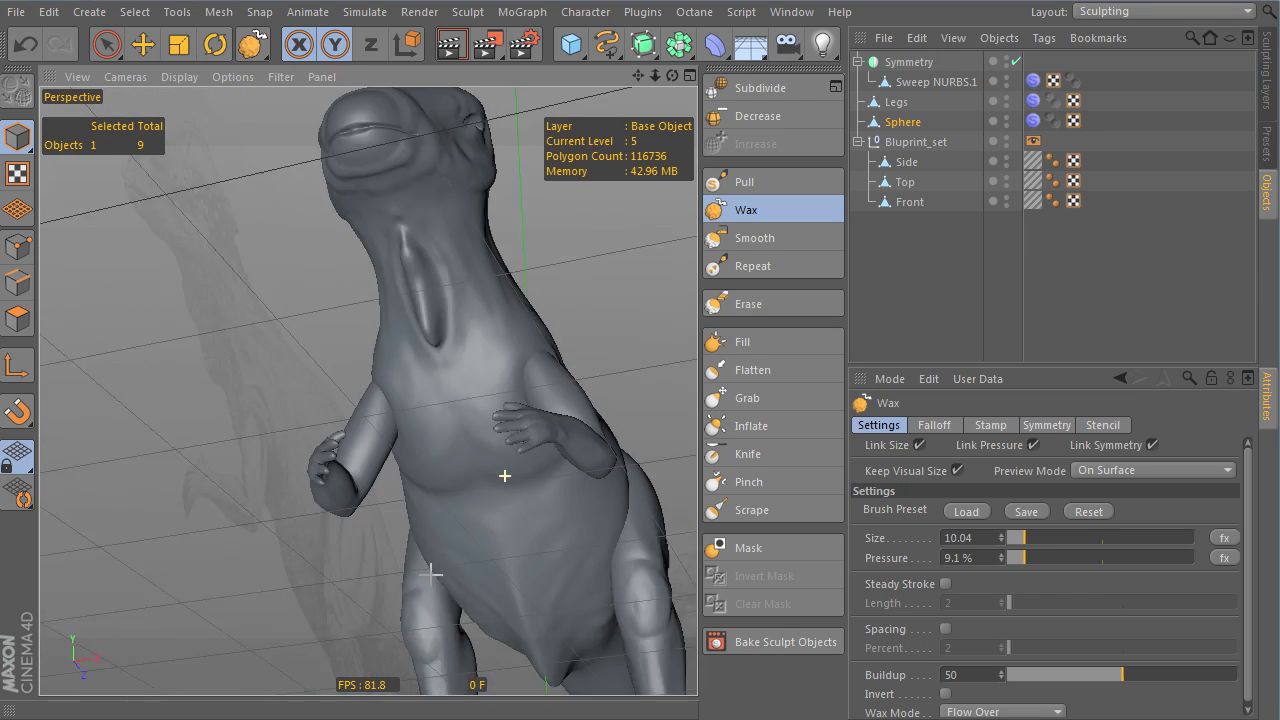
pyautogui.moveTo(503, 475)
pyautogui.keyDown('alt'); pyautogui.mouseDown()
pyautogui.moveTo(600, 389)
pyautogui.moveTo(771, 409)
pyautogui.moveTo(393, 417)
pyautogui.moveTo(420, 370)
pyautogui.mouseUp(); pyautogui.keyUp('alt')
# - Pull the throat flap's outline outward in the right view to match the blueprint, using the Grab brush at size 21.563
pyautogui.press('F2')
pyautogui.press('F3')
pyautogui.keyDown('alt'); pyautogui.moveTo(221, 518); pyautogui.dragTo(367, 361, button='middle'); pyautogui.keyUp('alt')
pyautogui.scroll(6, 369, 391)
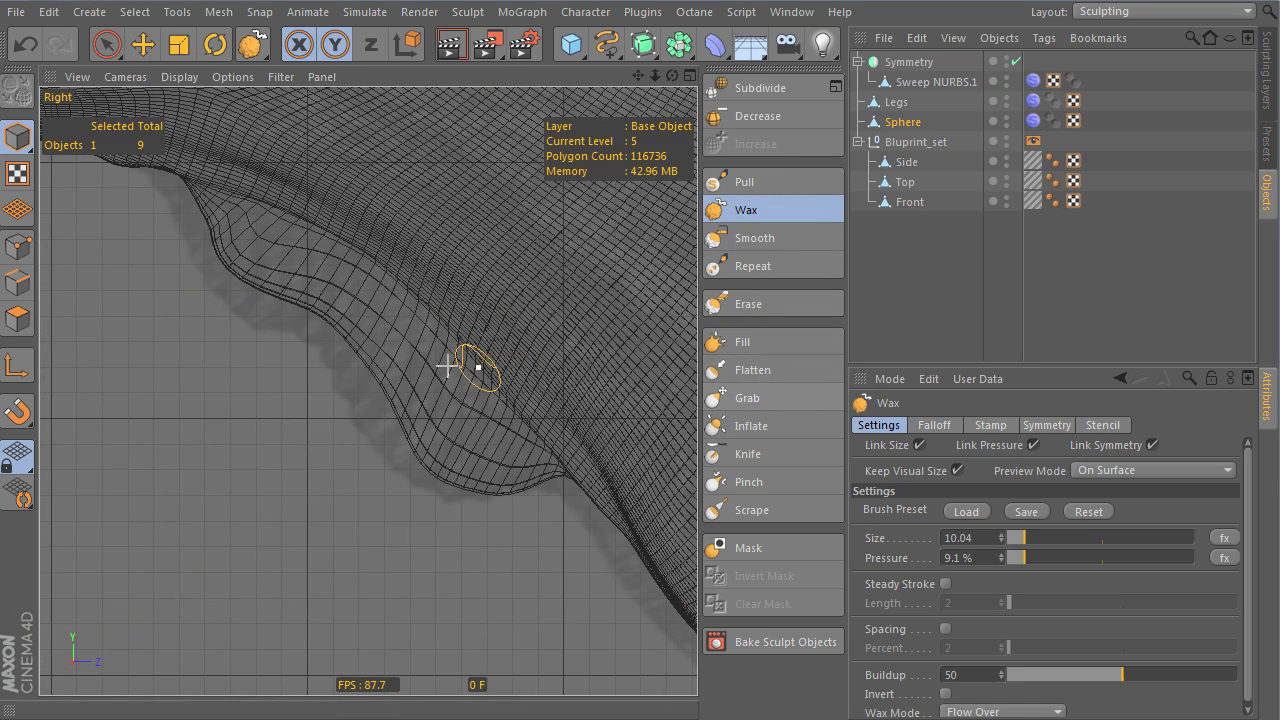
pyautogui.click(747, 397)
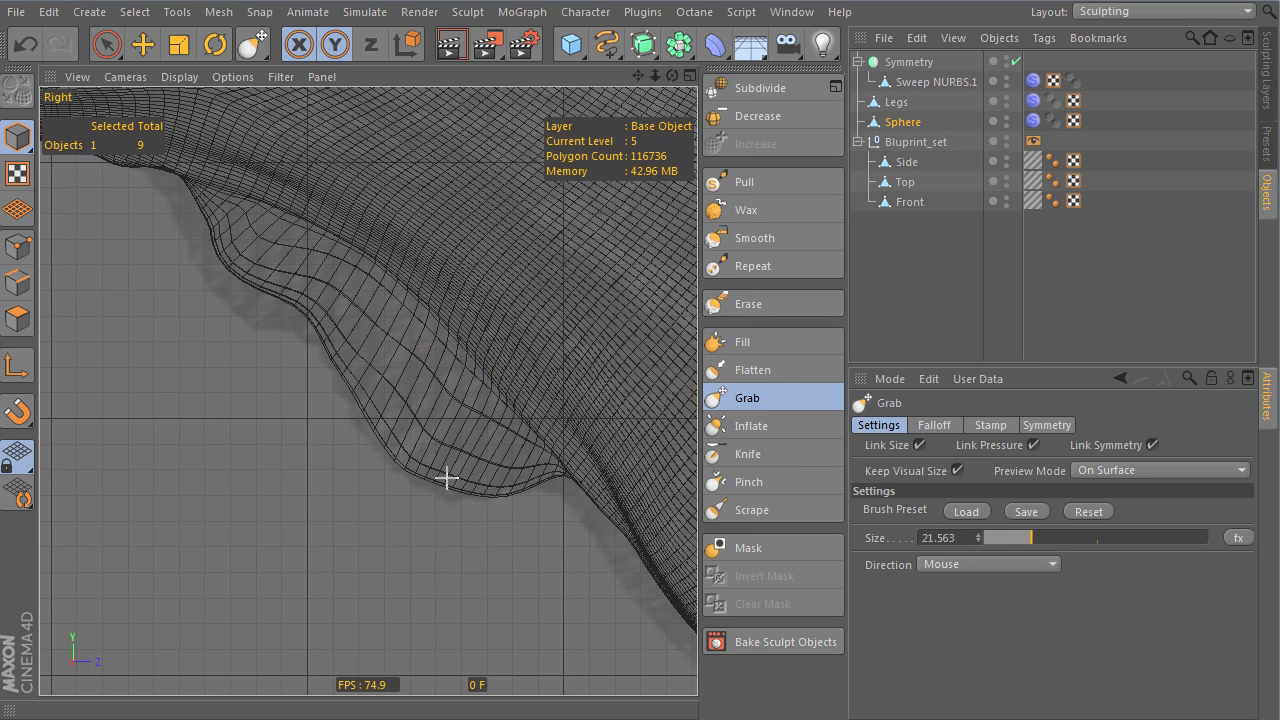
pyautogui.moveTo(250, 230); pyautogui.dragTo(203, 217)
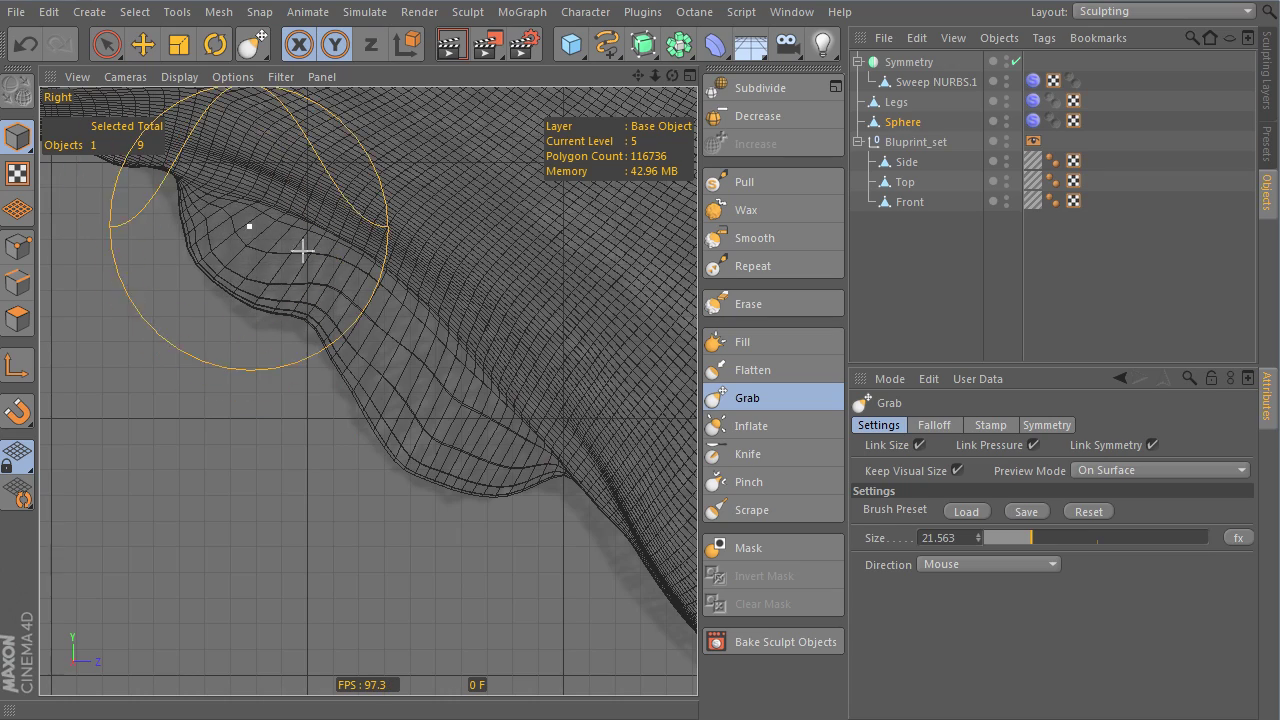
# - Nudge the upper part of the throat flap forward with the Grab brush in the perspective view
pyautogui.press('F1')
pyautogui.moveTo(507, 342)
pyautogui.keyDown('alt'); pyautogui.mouseDown()
pyautogui.moveTo(414, 371)
pyautogui.moveTo(394, 394)
pyautogui.moveTo(523, 354)
pyautogui.moveTo(464, 382)
pyautogui.mouseUp(); pyautogui.keyUp('alt')
pyautogui.keyDown('alt'); pyautogui.moveTo(615, 268); pyautogui.dragTo(257, 337); pyautogui.keyUp('alt')
pyautogui.keyDown('alt'); pyautogui.moveTo(331, 311); pyautogui.dragTo(634, 236, button='right'); pyautogui.keyUp('alt')
pyautogui.moveTo(424, 341); pyautogui.dragTo(405, 342)
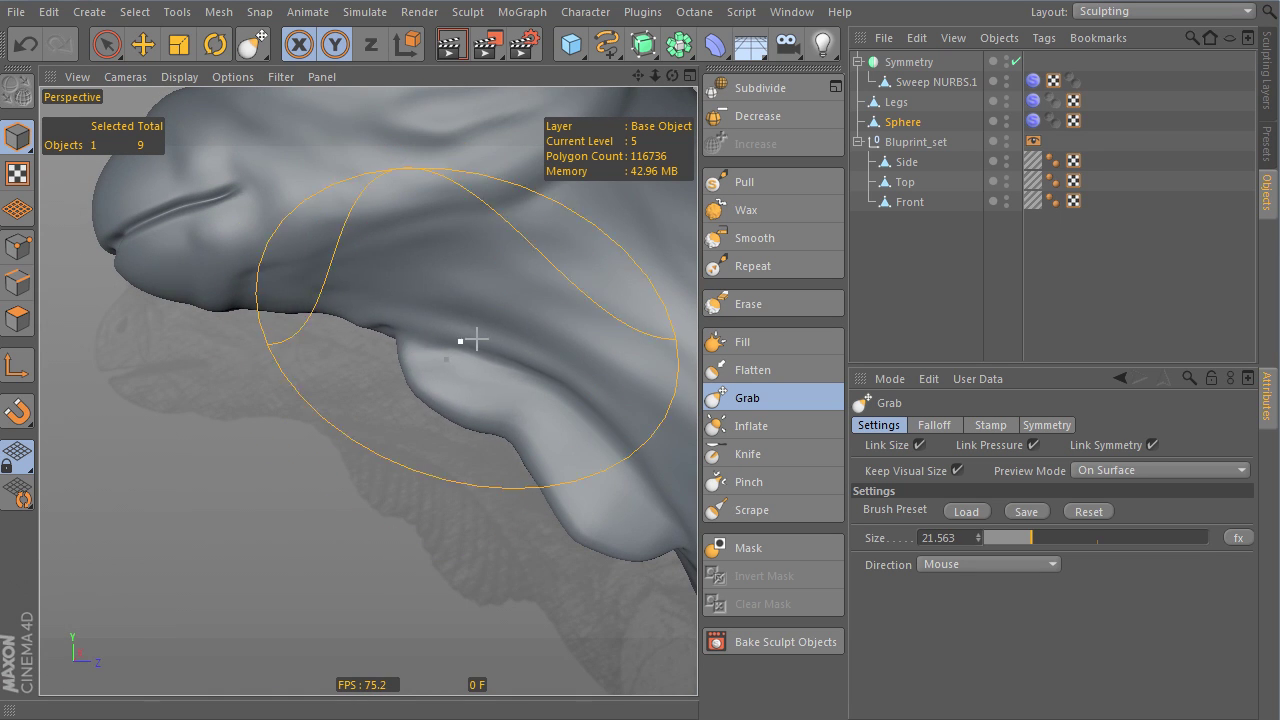
# - Switch to the Wax brush and set its size to 12.534 for working on the neck behind the eye
pyautogui.scroll(-5, 522, 354)
pyautogui.moveTo(501, 397)
pyautogui.keyDown('alt'); pyautogui.mouseDown()
pyautogui.moveTo(363, 434)
pyautogui.moveTo(366, 386)
pyautogui.moveTo(371, 480)
pyautogui.moveTo(381, 437)
pyautogui.mouseUp(); pyautogui.keyUp('alt')
pyautogui.keyDown('alt'); pyautogui.moveTo(165, 352); pyautogui.dragTo(600, 48, button='right'); pyautogui.keyUp('alt')
pyautogui.click(755, 190)
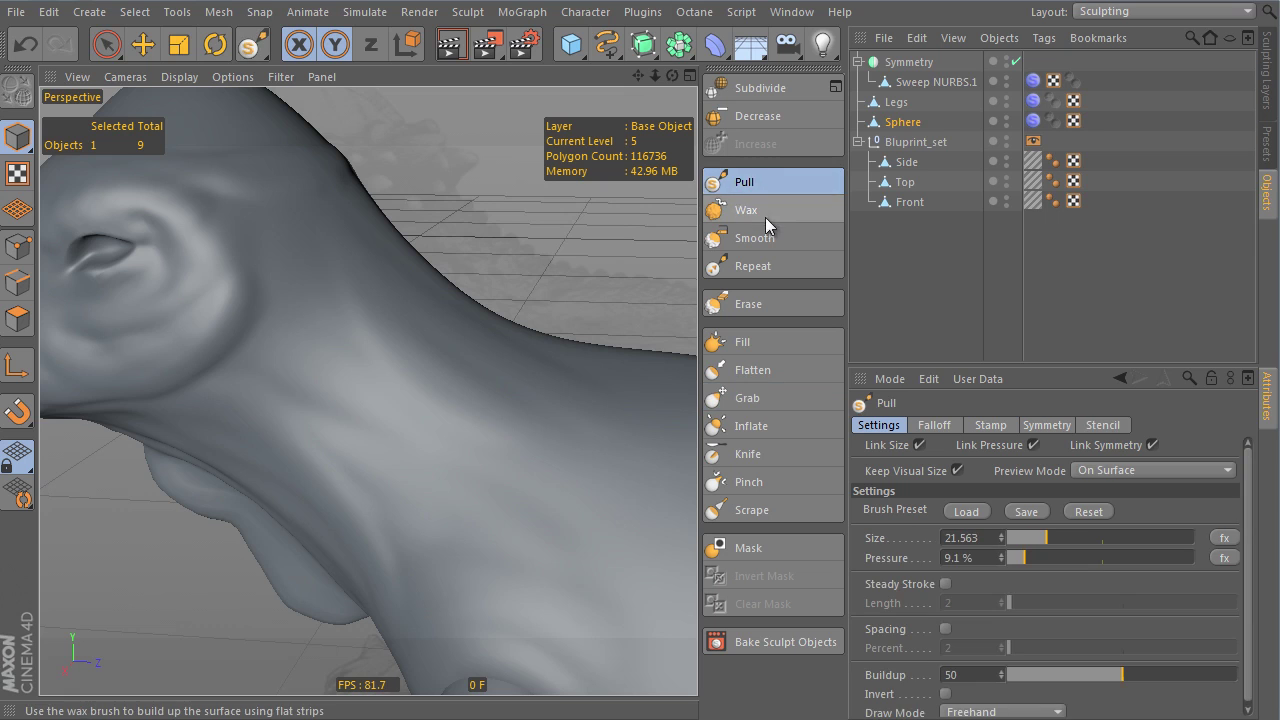
pyautogui.click(765, 216)
pyautogui.keyDown('alt'); pyautogui.moveTo(369, 392); pyautogui.dragTo(353, 351); pyautogui.keyUp('alt')
pyautogui.keyDown('alt'); pyautogui.moveTo(369, 392); pyautogui.dragTo(386, 336, button='right'); pyautogui.keyUp('alt')
pyautogui.moveTo(386, 336); pyautogui.dragTo(348, 335, button='middle')
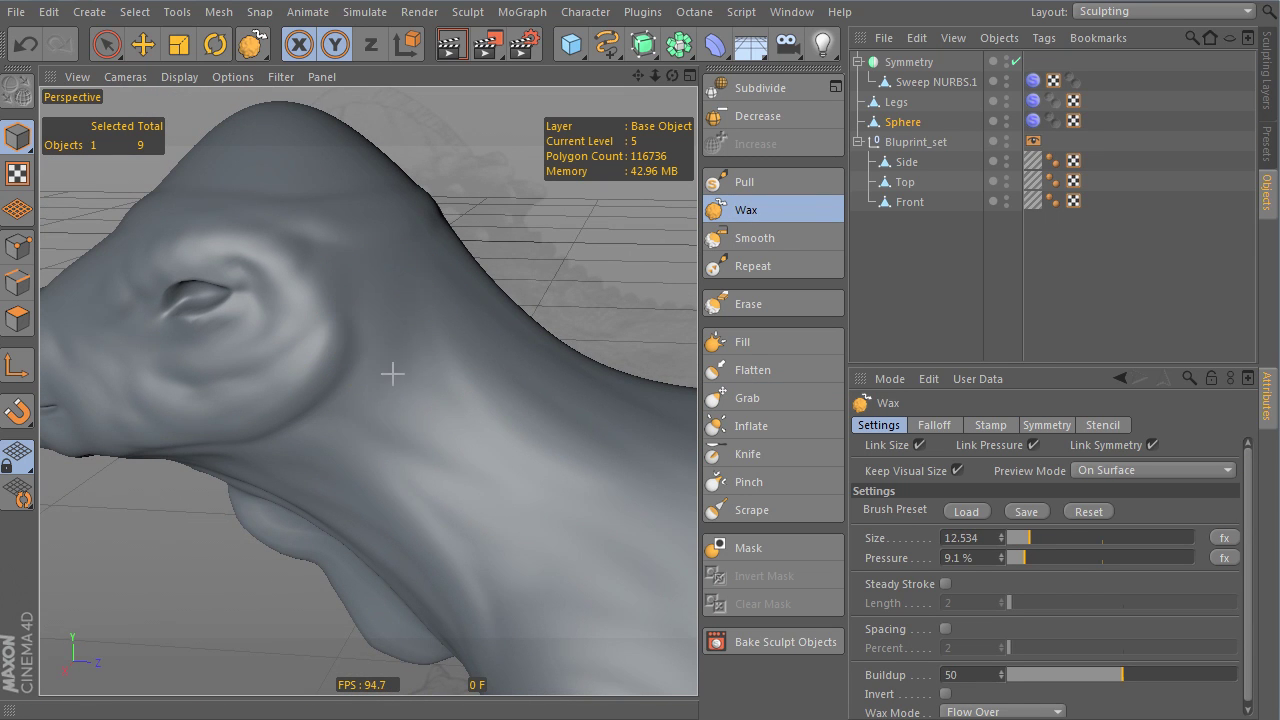
pyautogui.keyDown('alt'); pyautogui.moveTo(420, 300); pyautogui.dragTo(371, 386, button='right'); pyautogui.keyUp('alt')
pyautogui.keyDown('alt'); pyautogui.moveTo(371, 386); pyautogui.dragTo(480, 542); pyautogui.keyUp('alt')
pyautogui.keyDown('alt'); pyautogui.moveTo(448, 486); pyautogui.dragTo(348, 310, button='right'); pyautogui.keyUp('alt')
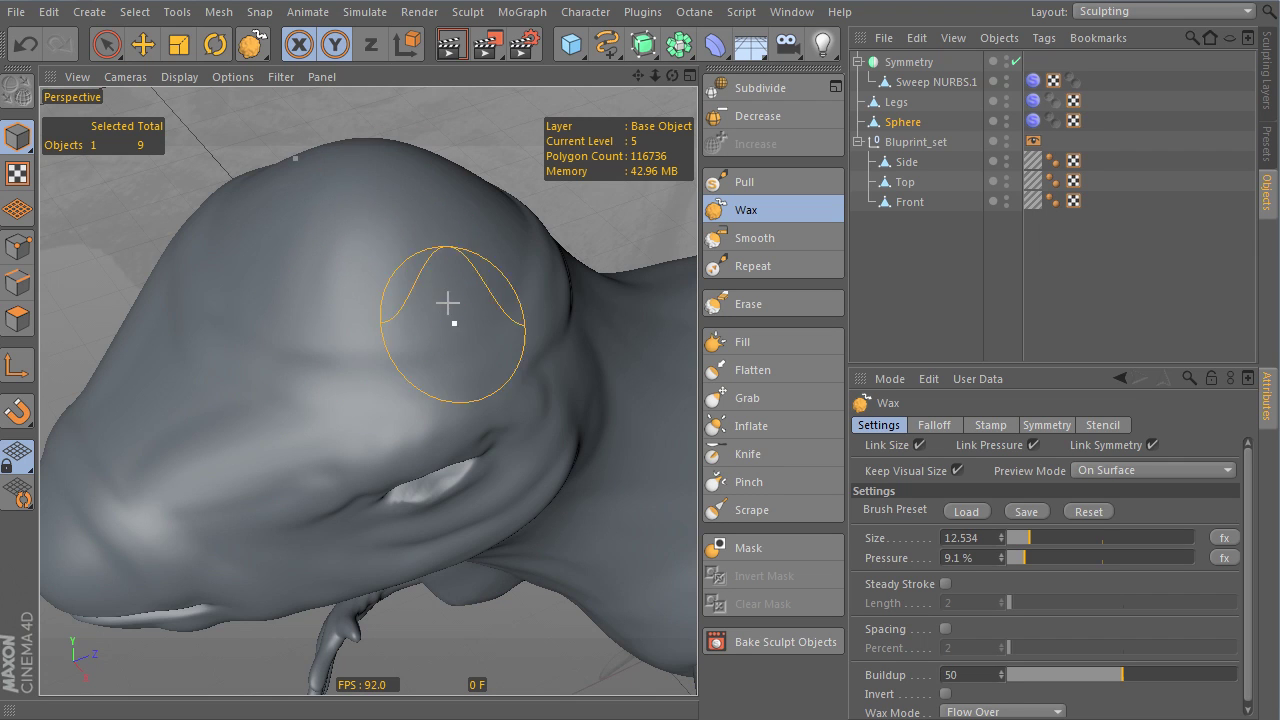
pyautogui.moveTo(543, 263)
pyautogui.keyDown('alt'); pyautogui.mouseDown()
pyautogui.moveTo(334, 237)
pyautogui.moveTo(470, 431)
pyautogui.mouseUp(); pyautogui.keyUp('alt')
pyautogui.moveTo(449, 366); pyautogui.dragTo(450, 357, button='middle')
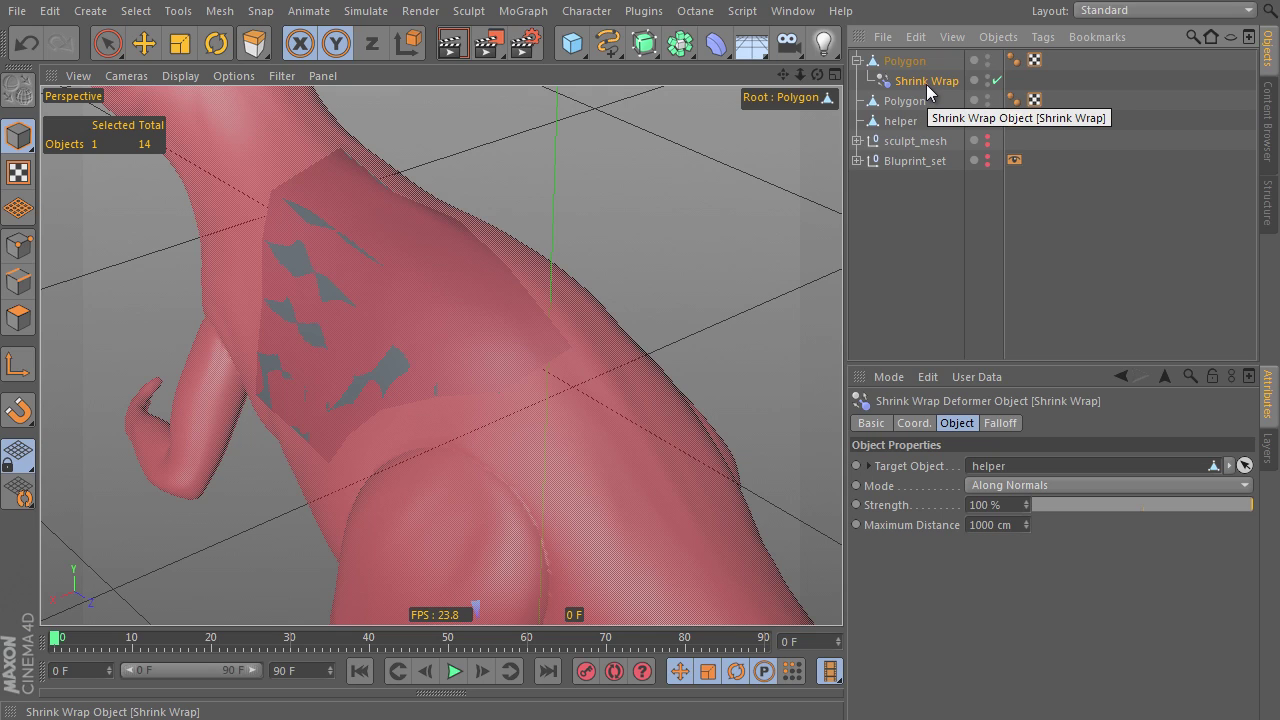
# - Move the Shrink Wrap deformer under the second Polygon object and delete the first Polygon object
pyautogui.moveTo(926, 84); pyautogui.dragTo(927, 100)
pyautogui.click(916, 61)
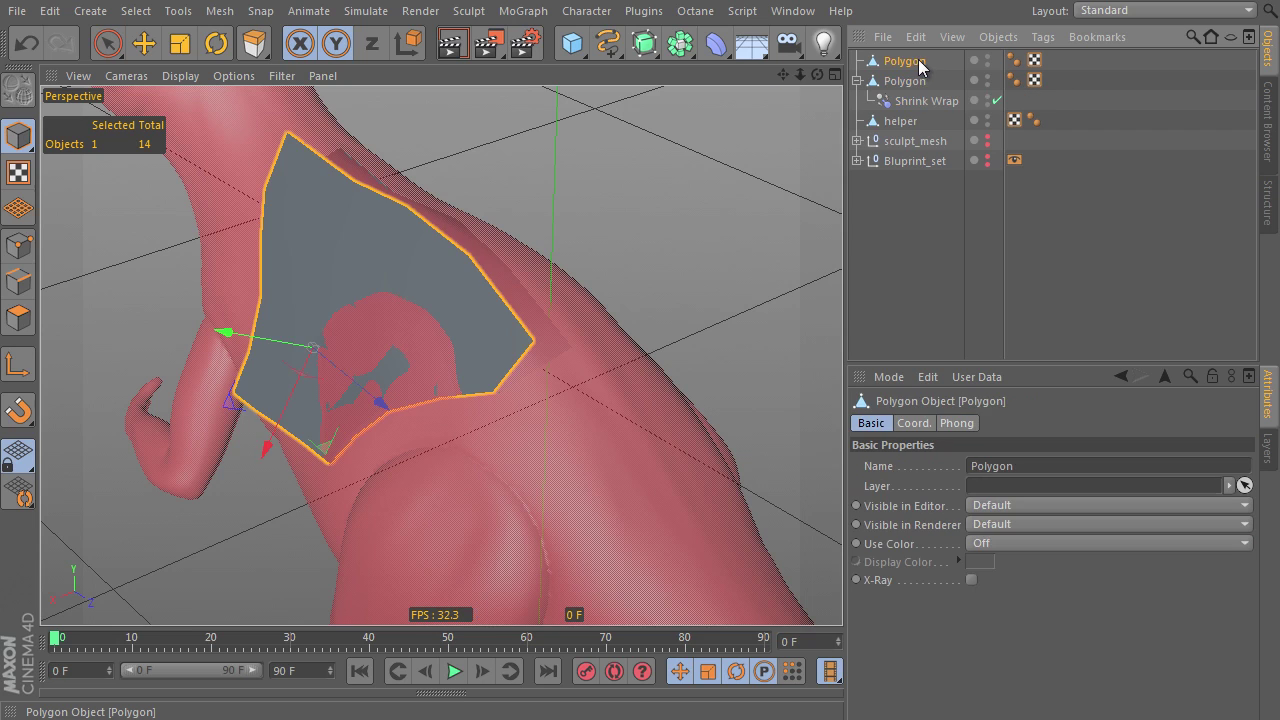
pyautogui.press('Delete')
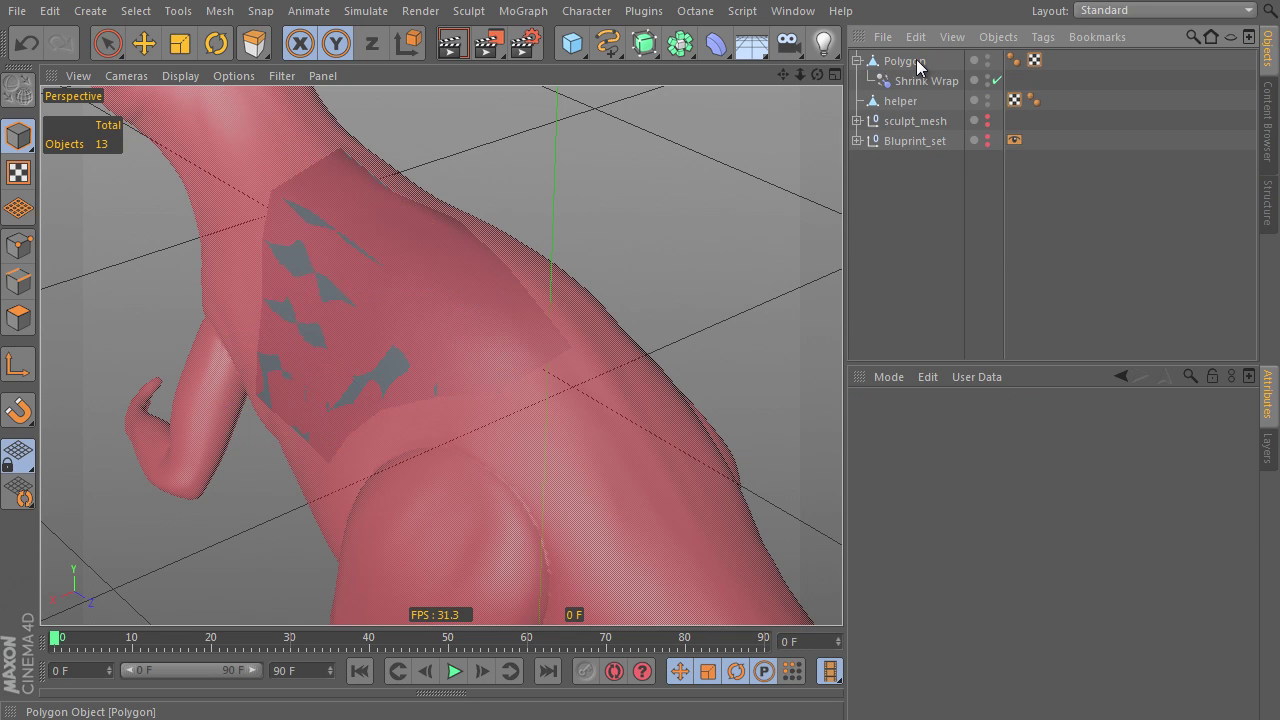
# - Select the remaining Polygon patch on the dinosaur's back and switch to edge editing
pyautogui.click(916, 63)
pyautogui.keyDown('alt'); pyautogui.moveTo(686, 272); pyautogui.dragTo(567, 364); pyautogui.keyUp('alt')
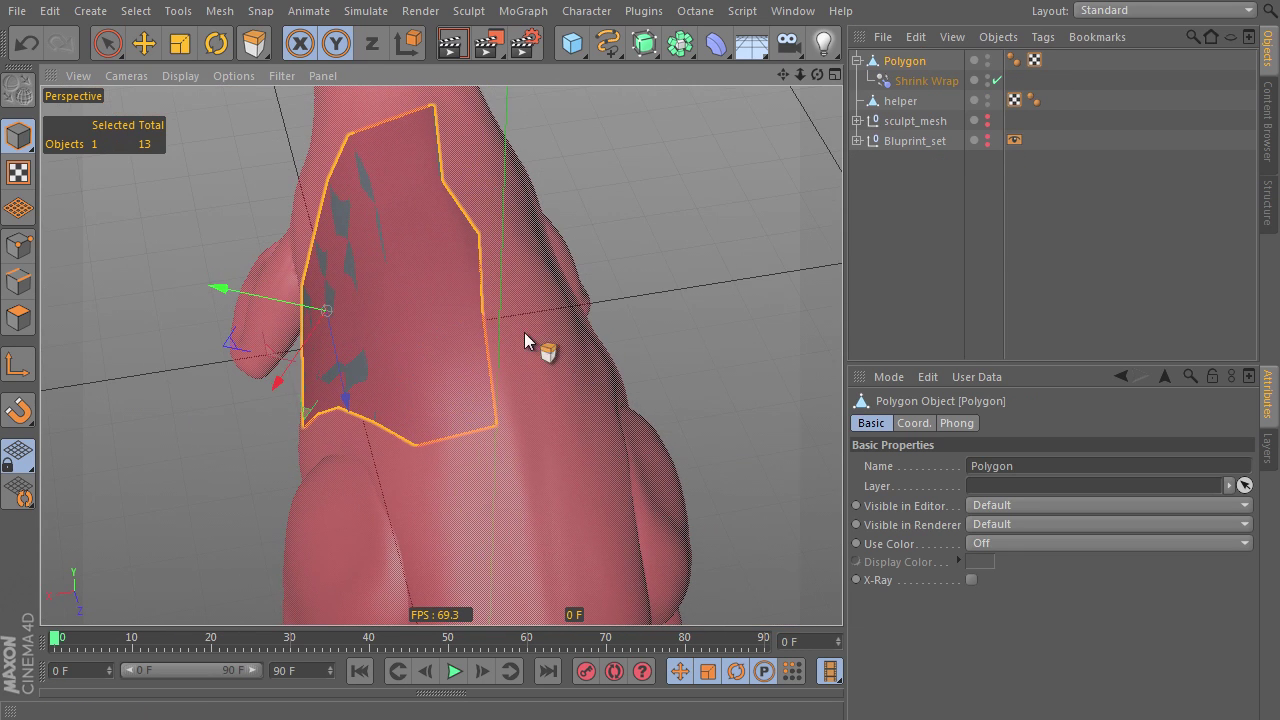
pyautogui.click(20, 281)
pyautogui.moveTo(604, 278); pyautogui.dragTo(644, 313)
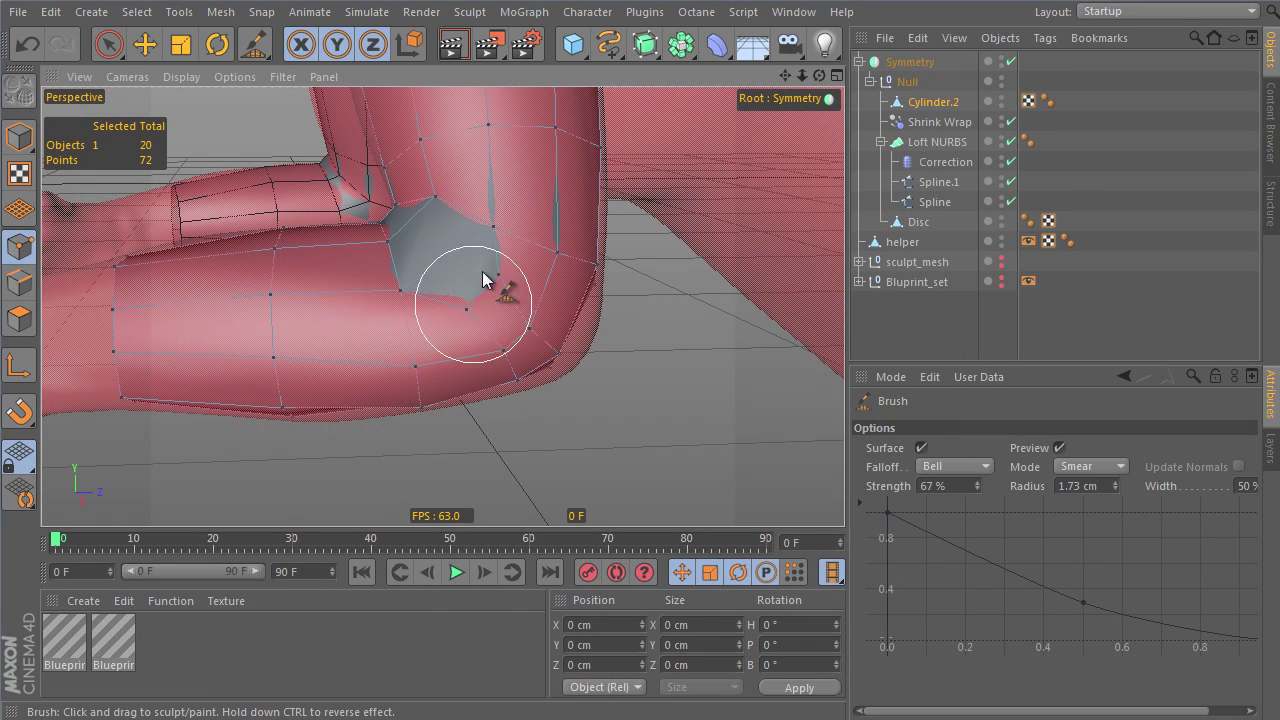
# - Redistribute the points around both sides of the Cylinder.2 arm's elbow with the Smear brush at 67 % strength and 1.73 cm radius
pyautogui.moveTo(483, 278)
pyautogui.mouseDown()
pyautogui.moveTo(478, 240)
pyautogui.moveTo(428, 292)
pyautogui.moveTo(626, 365)
pyautogui.moveTo(430, 205)
pyautogui.mouseUp()
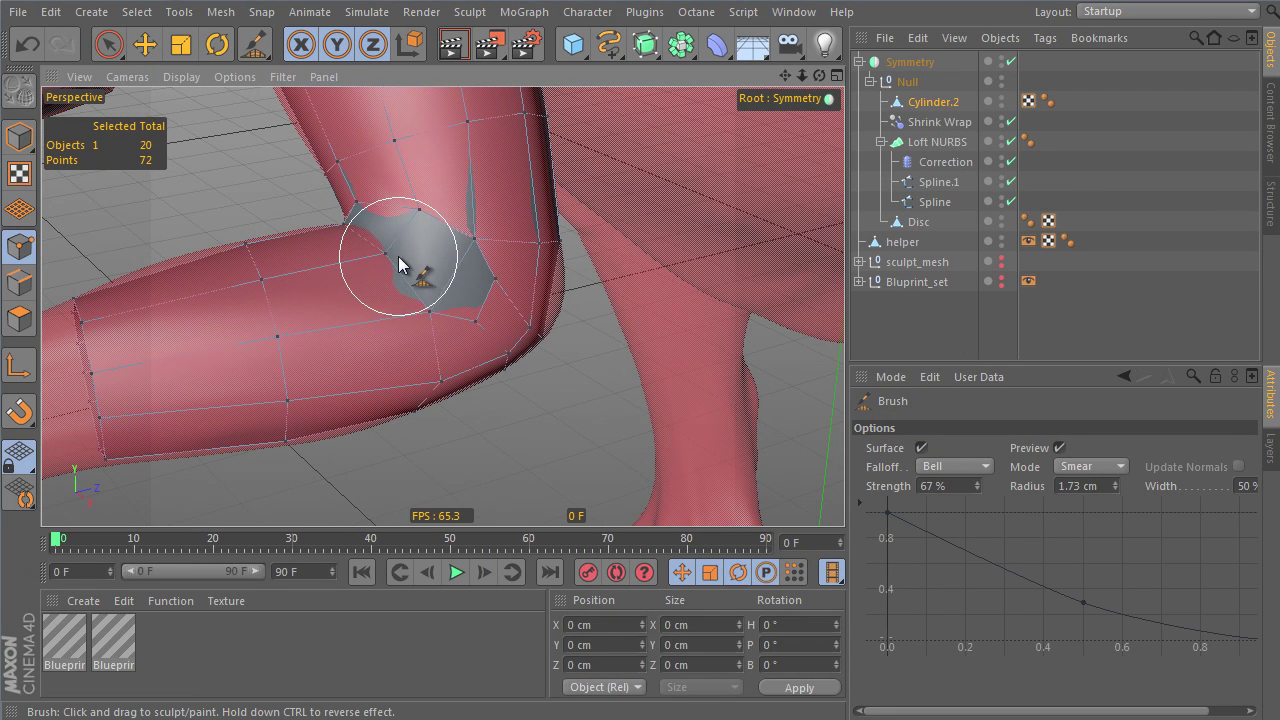
pyautogui.moveTo(398, 263); pyautogui.dragTo(405, 261)
pyautogui.moveTo(429, 323); pyautogui.dragTo(443, 313)
pyautogui.moveTo(500, 332)
pyautogui.keyDown('alt'); pyautogui.mouseDown()
pyautogui.moveTo(485, 336)
pyautogui.moveTo(489, 284)
pyautogui.moveTo(760, 283)
pyautogui.moveTo(817, 308)
pyautogui.moveTo(480, 277)
pyautogui.moveTo(573, 265)
pyautogui.moveTo(492, 366)
pyautogui.moveTo(545, 345)
pyautogui.moveTo(571, 391)
pyautogui.moveTo(400, 394)
pyautogui.mouseUp(); pyautogui.keyUp('alt')
pyautogui.moveTo(369, 322)
pyautogui.keyDown('alt'); pyautogui.mouseDown()
pyautogui.moveTo(423, 389)
pyautogui.moveTo(436, 247)
pyautogui.moveTo(448, 252)
pyautogui.moveTo(433, 229)
pyautogui.moveTo(537, 157)
pyautogui.moveTo(457, 166)
pyautogui.moveTo(714, 178)
pyautogui.moveTo(566, 286)
pyautogui.moveTo(520, 271)
pyautogui.moveTo(503, 289)
pyautogui.mouseUp(); pyautogui.keyUp('alt')
pyautogui.moveTo(455, 233)
pyautogui.mouseDown()
pyautogui.moveTo(441, 251)
pyautogui.moveTo(413, 234)
pyautogui.moveTo(498, 219)
pyautogui.moveTo(523, 247)
pyautogui.mouseUp()
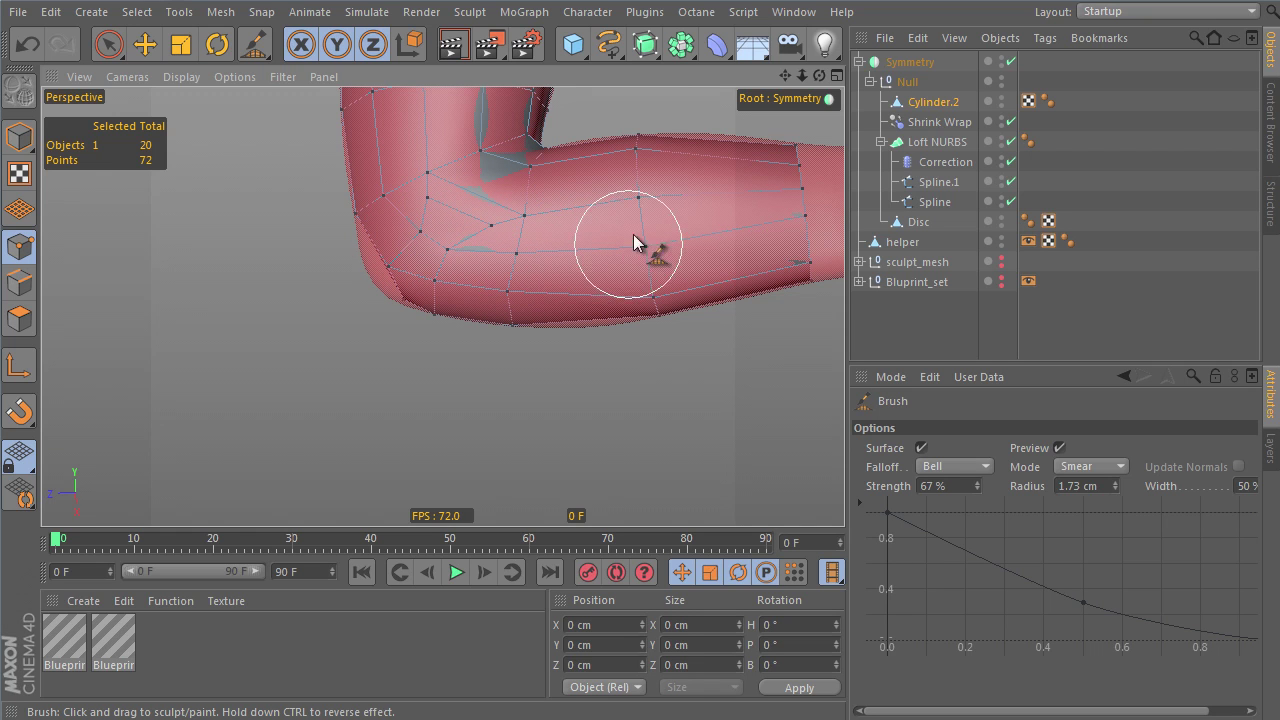